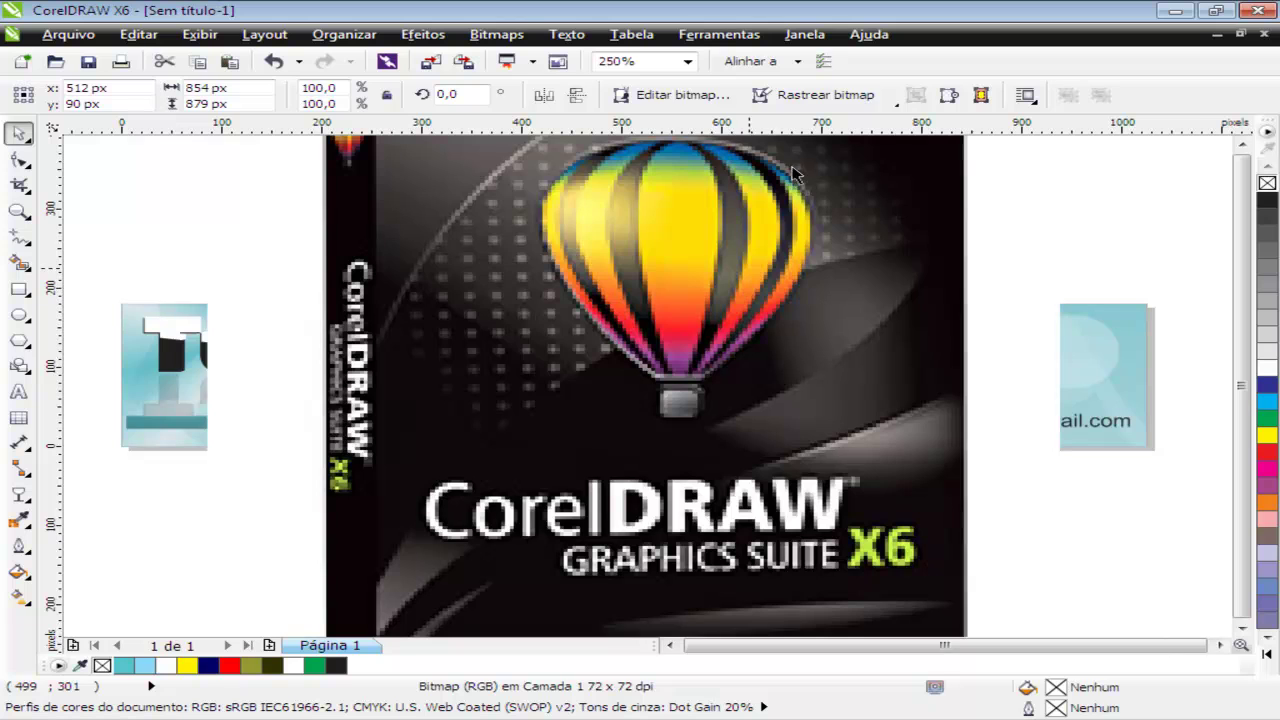
# Step: Scale the CorelDRAW X6 box image down proportionally to about 212 × 218 px
pyautogui.scroll(-3, 792, 167)
pyautogui.click(792, 167)
pyautogui.click(787, 415)
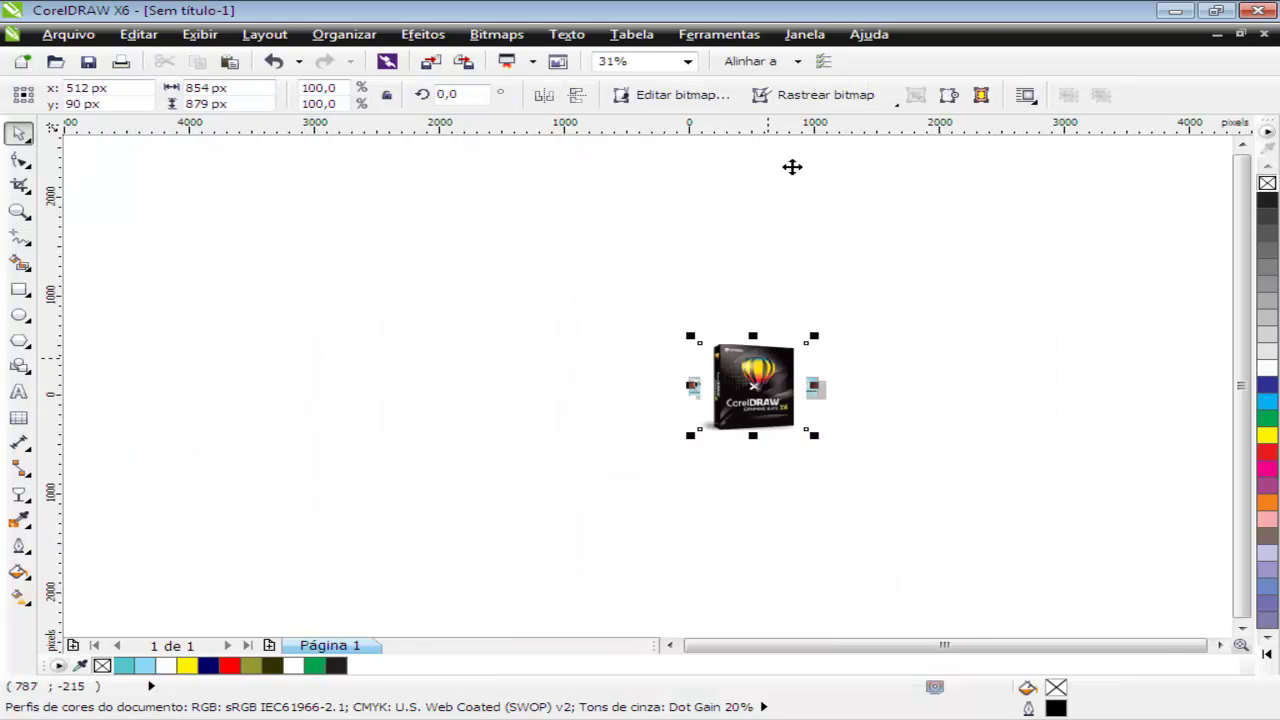
pyautogui.moveTo(817, 336)
pyautogui.mouseDown()
pyautogui.moveTo(727, 395)
pyautogui.moveTo(719, 420)
pyautogui.moveTo(784, 387)
pyautogui.mouseUp()
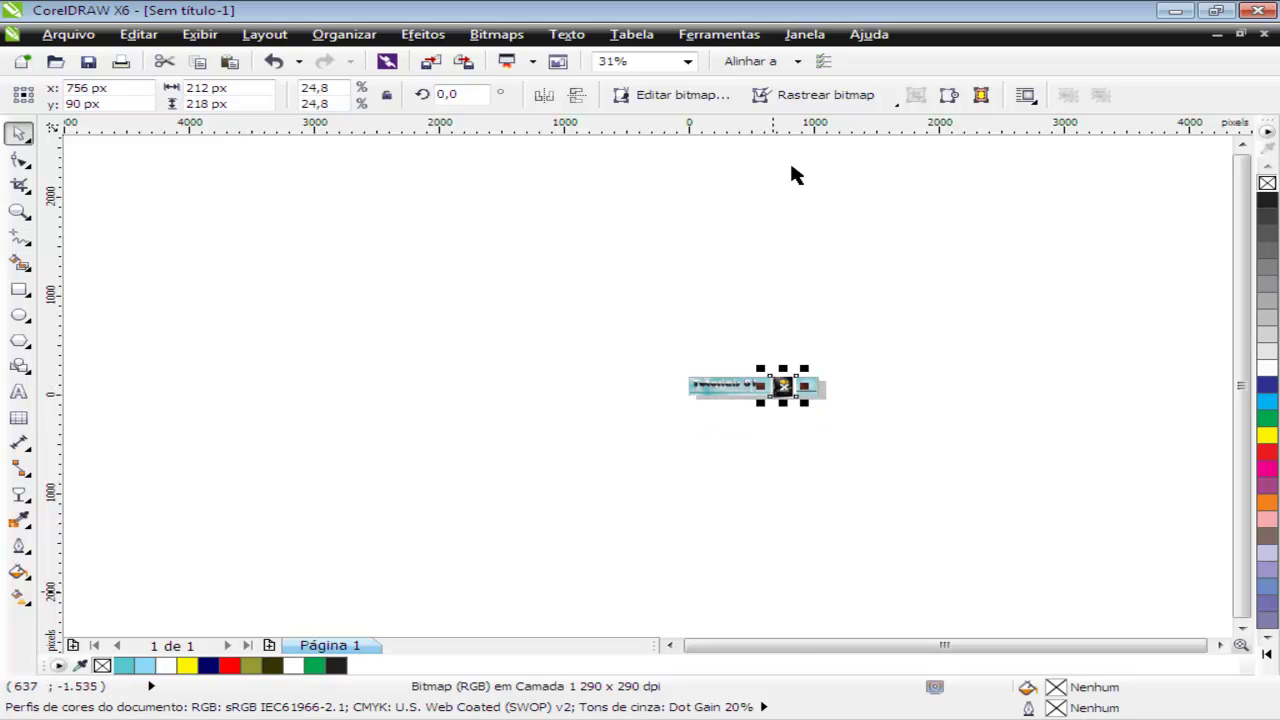
# Step: Place the box image above the banner's e-mail text and resize it to about 113 × 117 px
pyautogui.press('F4')
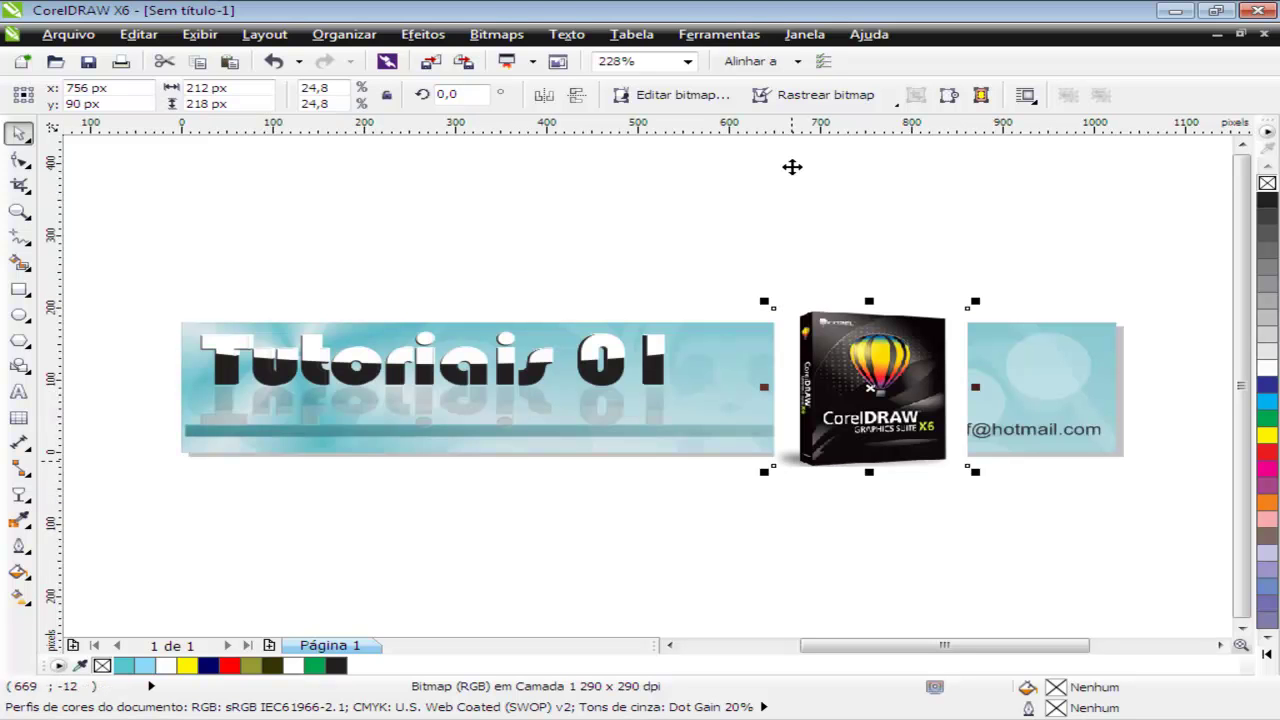
pyautogui.moveTo(974, 474); pyautogui.dragTo(867, 413)
pyautogui.moveTo(817, 344); pyautogui.dragTo(952, 369)
pyautogui.scroll(2, 952, 369)
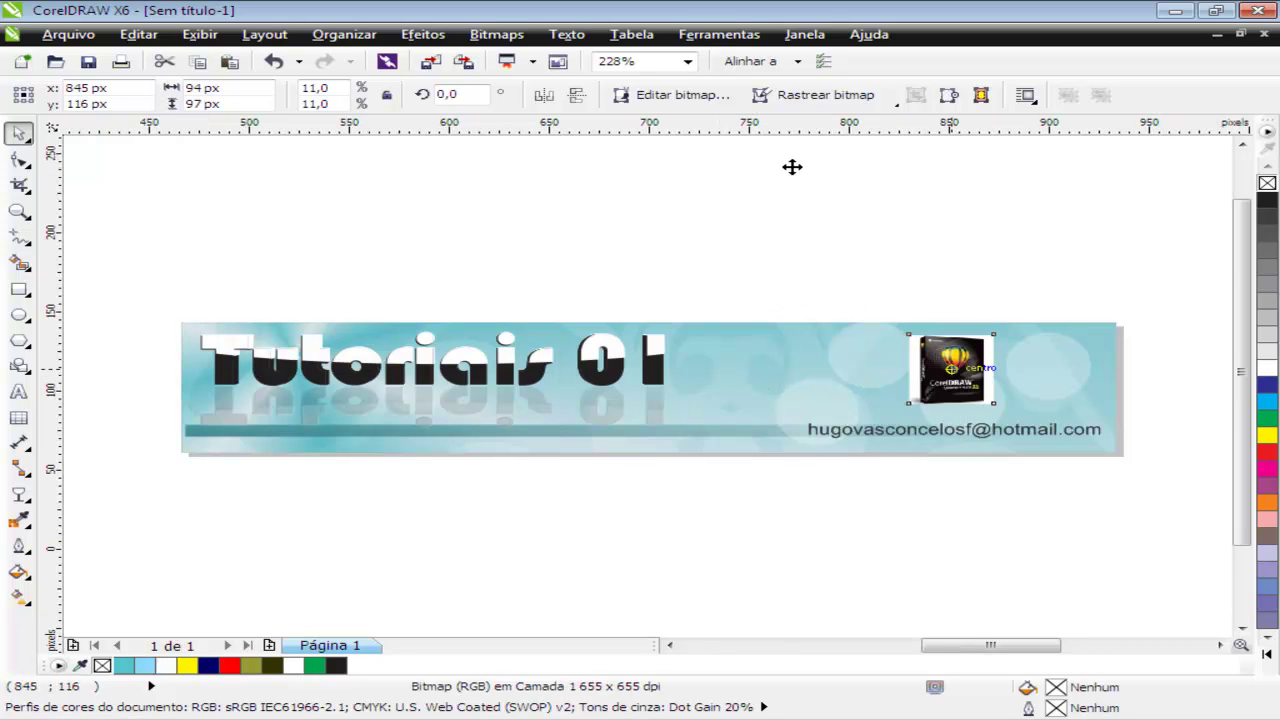
pyautogui.hotkey('shift', 'F2')
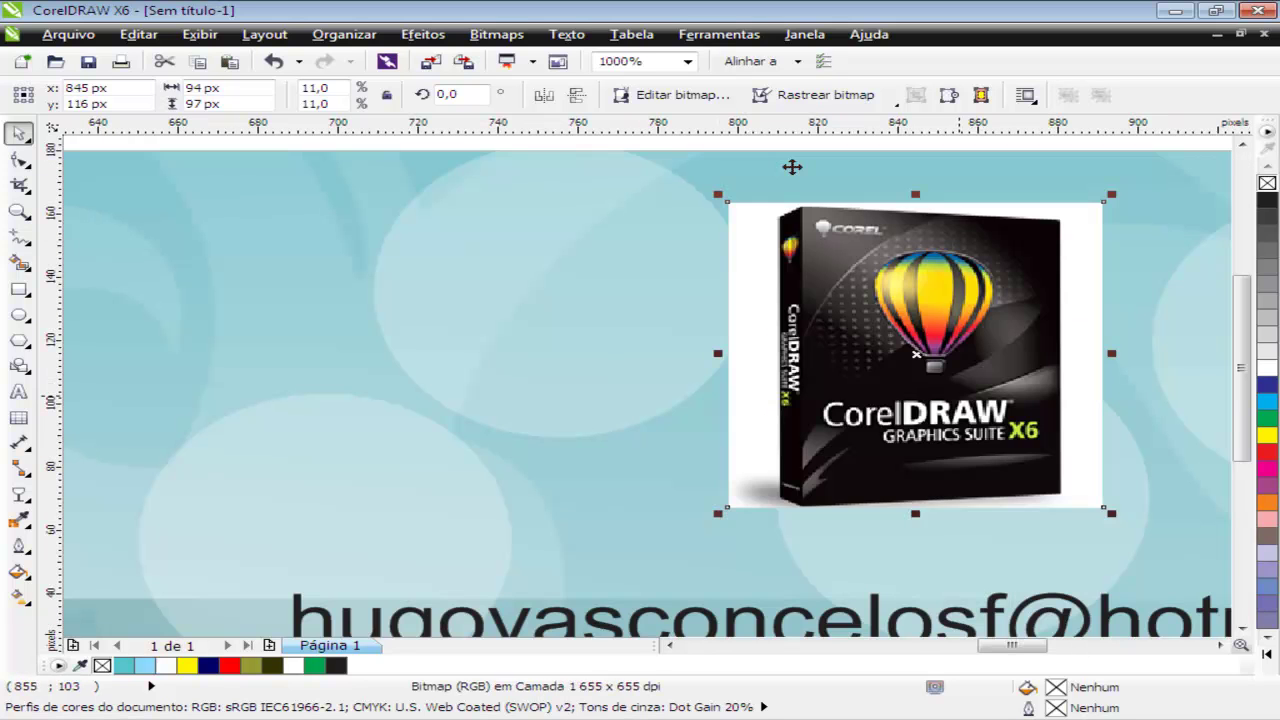
pyautogui.moveTo(719, 514); pyautogui.dragTo(587, 569)
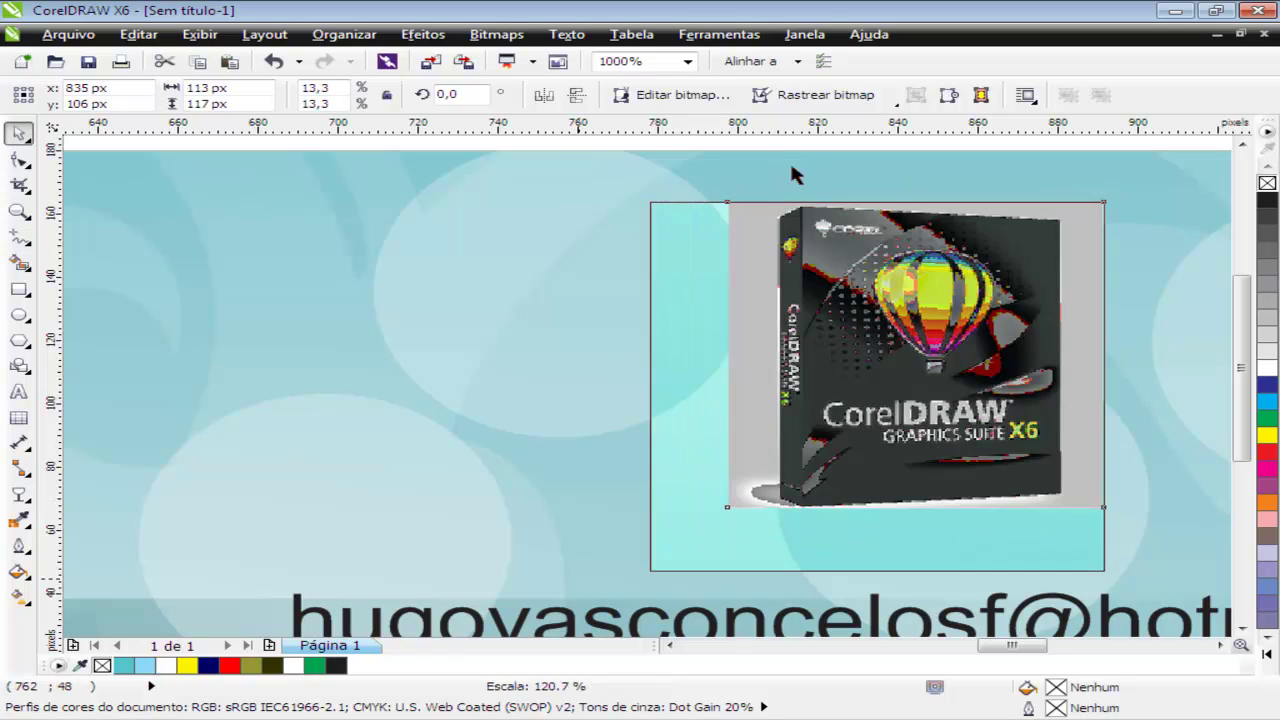
# Step: Draw an ellipse over the front of the box image and adjust its width to about 79 × 95 px
pyautogui.press('F7')
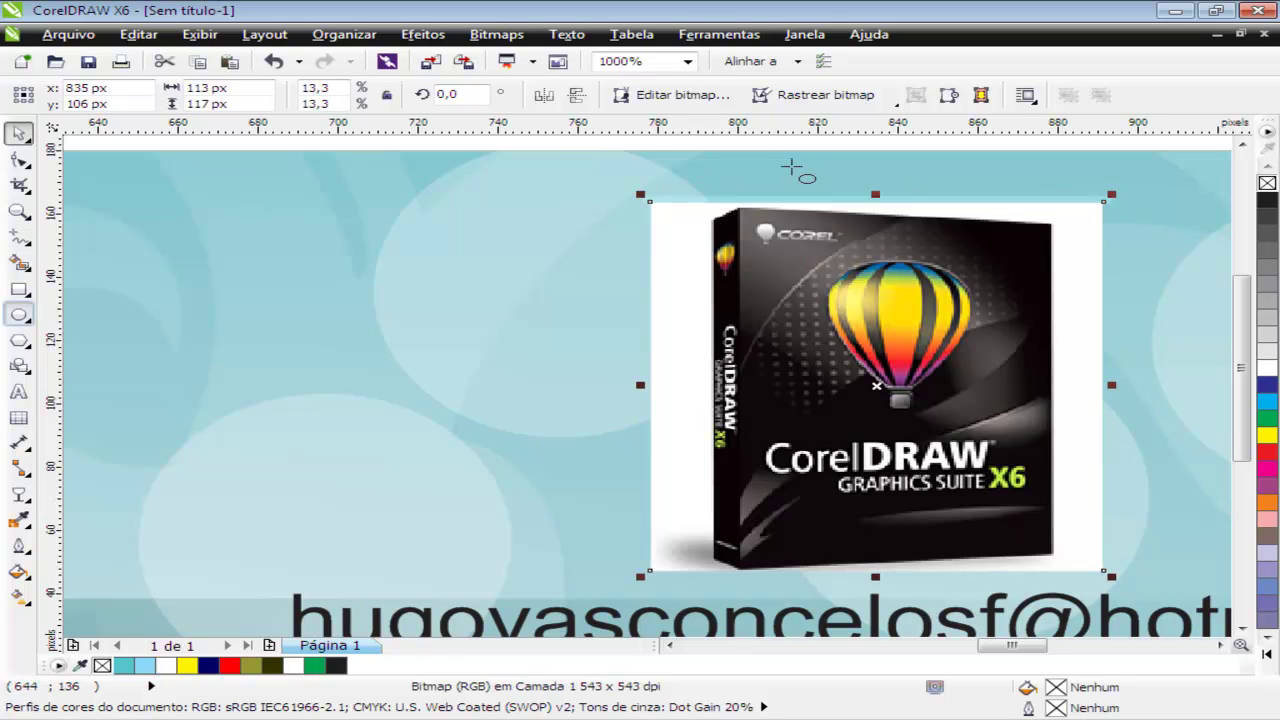
pyautogui.moveTo(750, 245)
pyautogui.mouseDown()
pyautogui.moveTo(970, 423)
pyautogui.moveTo(1086, 552)
pyautogui.mouseUp()
pyautogui.moveTo(738, 395); pyautogui.dragTo(722, 395)
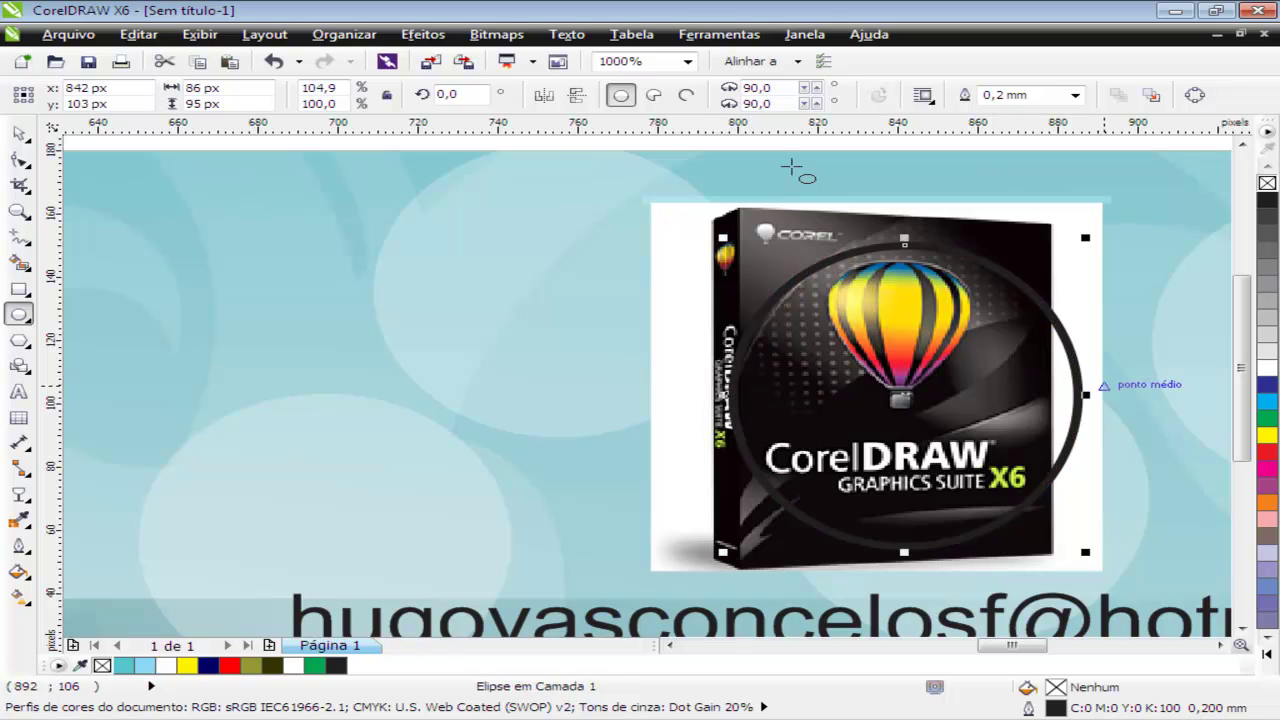
pyautogui.moveTo(1086, 395); pyautogui.dragTo(1058, 395)
# Step: Set the ellipse's outline width to 0.1 mm and lower it to a centre of about 839, 100 px
pyautogui.click(1075, 95)
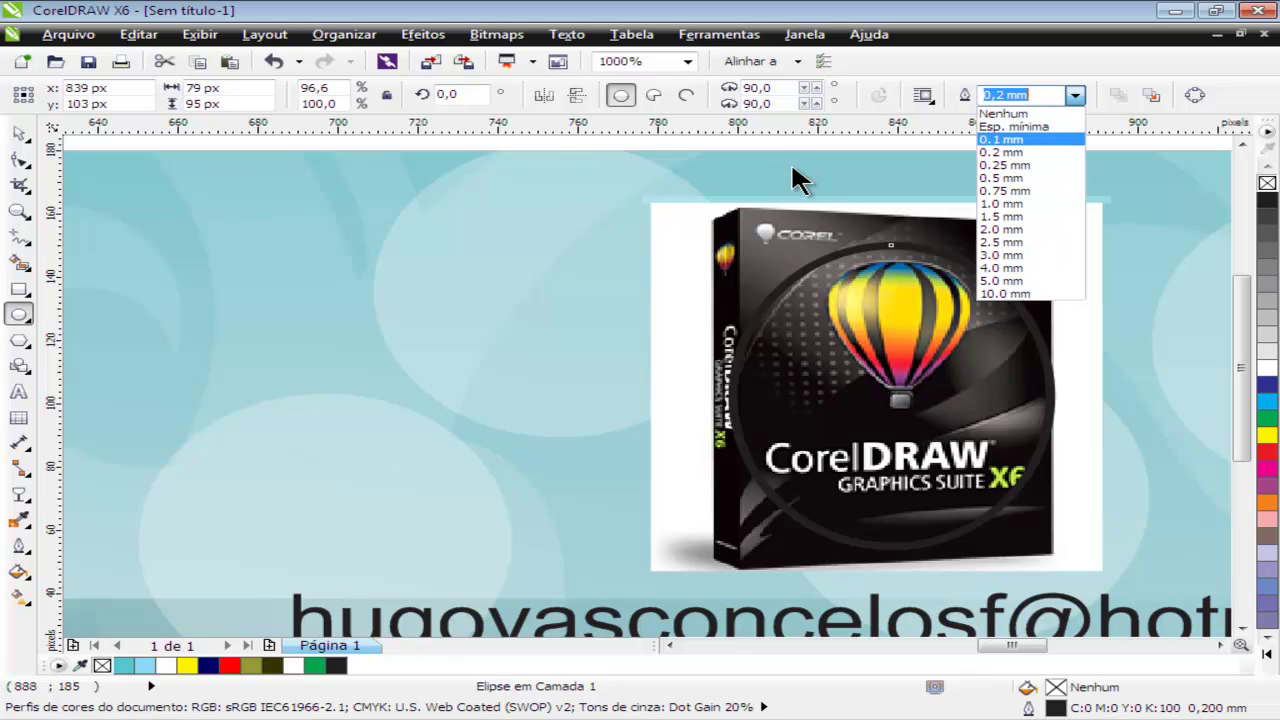
pyautogui.press('Return')
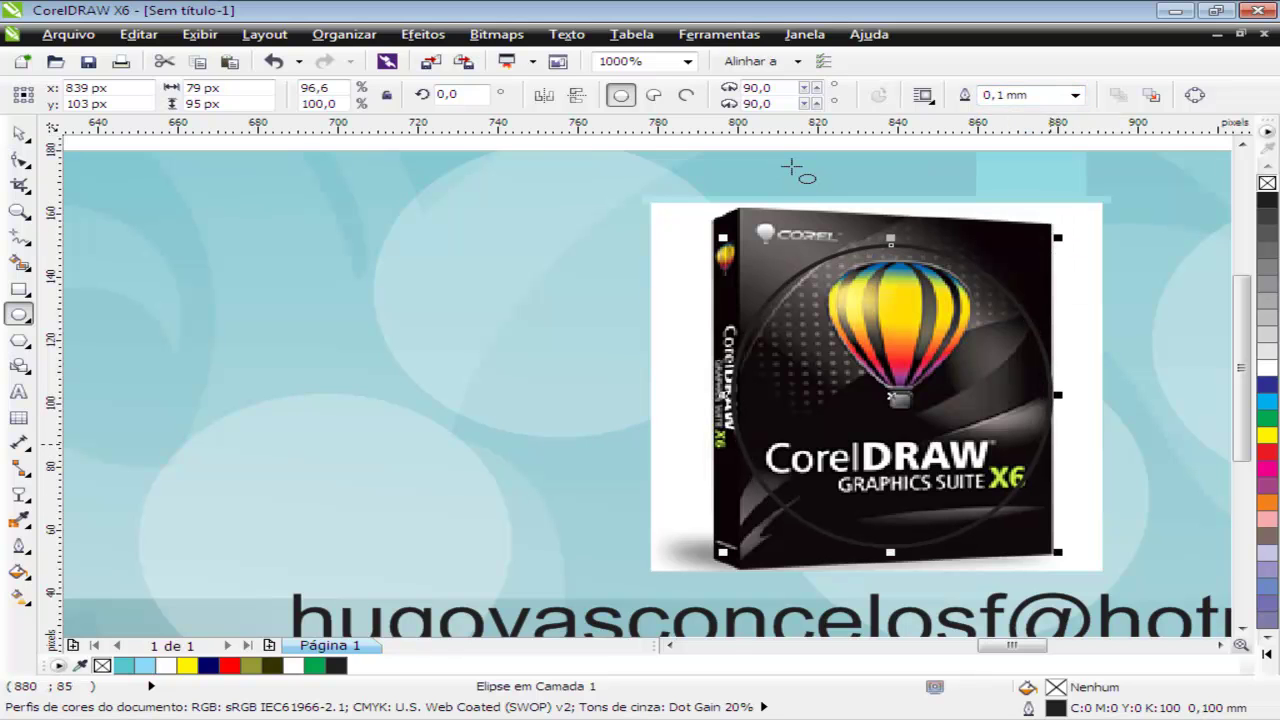
pyautogui.moveTo(889, 238); pyautogui.dragTo(890, 253)
pyautogui.moveTo(792, 165); pyautogui.dragTo(791, 166)
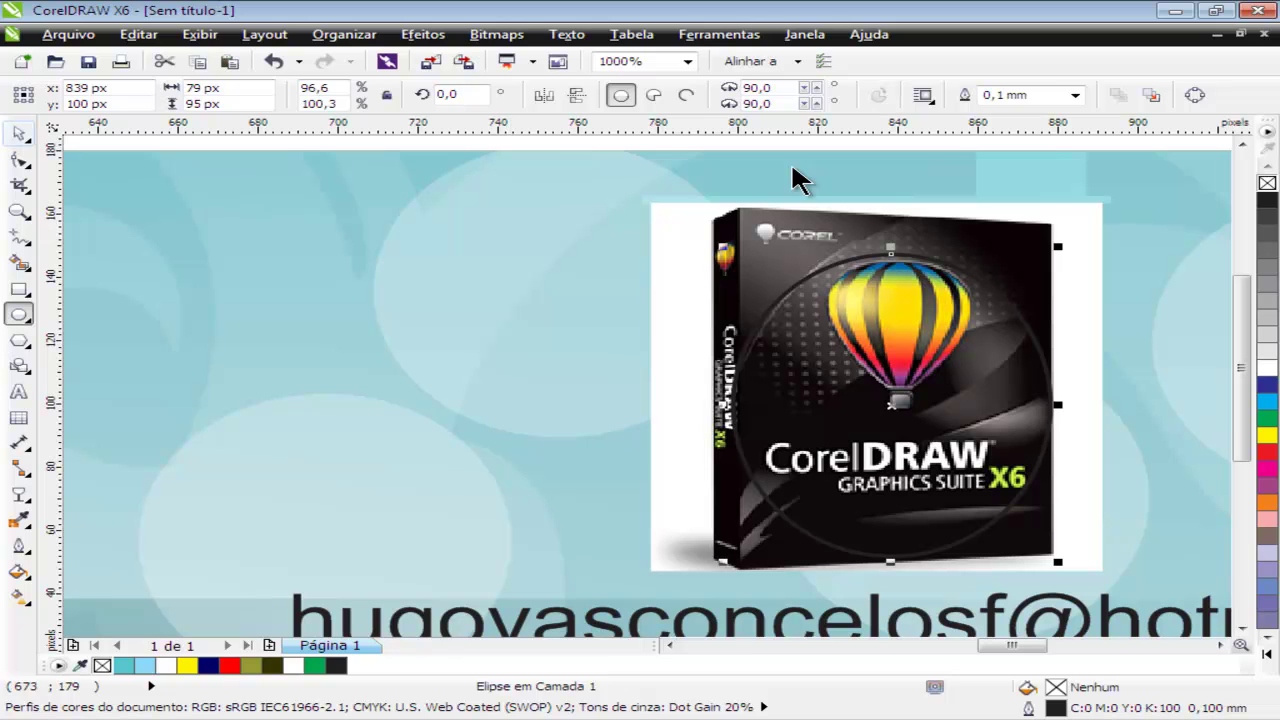
# Step: Select the ellipse together with the box image and intersect the two objects
pyautogui.press('space')
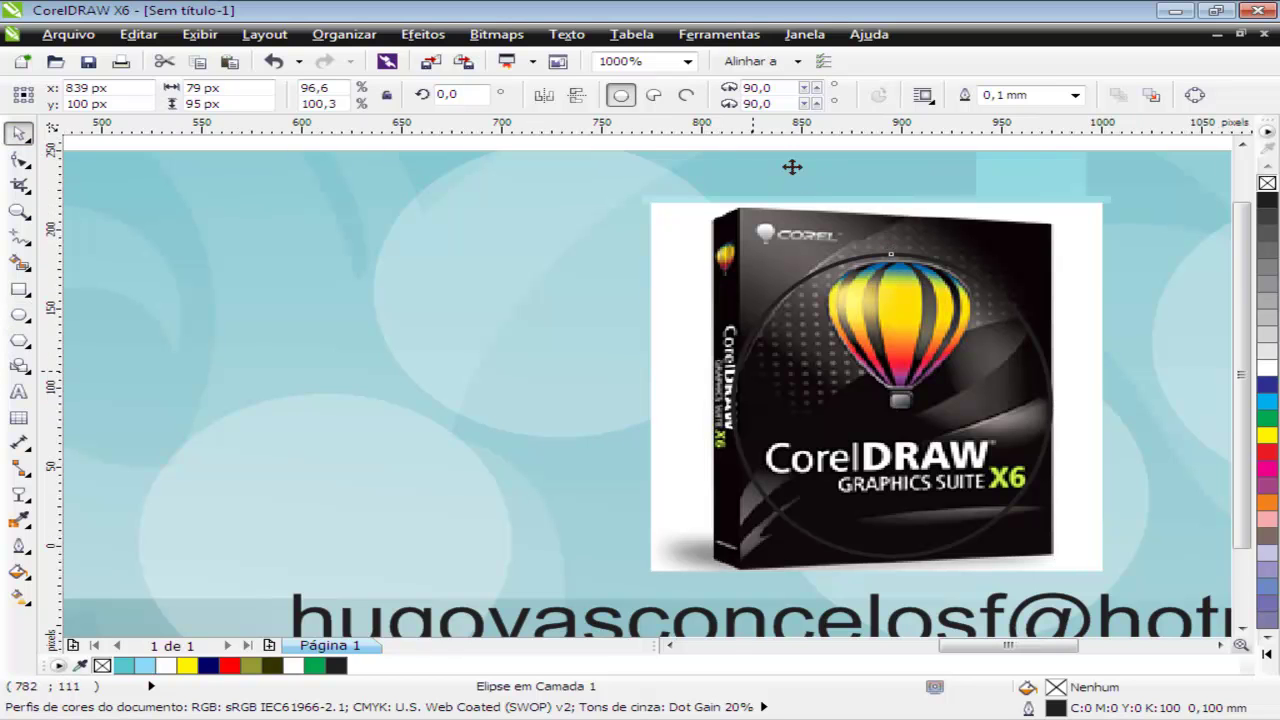
pyautogui.press('F3')
pyautogui.moveTo(824, 399); pyautogui.dragTo(928, 481)
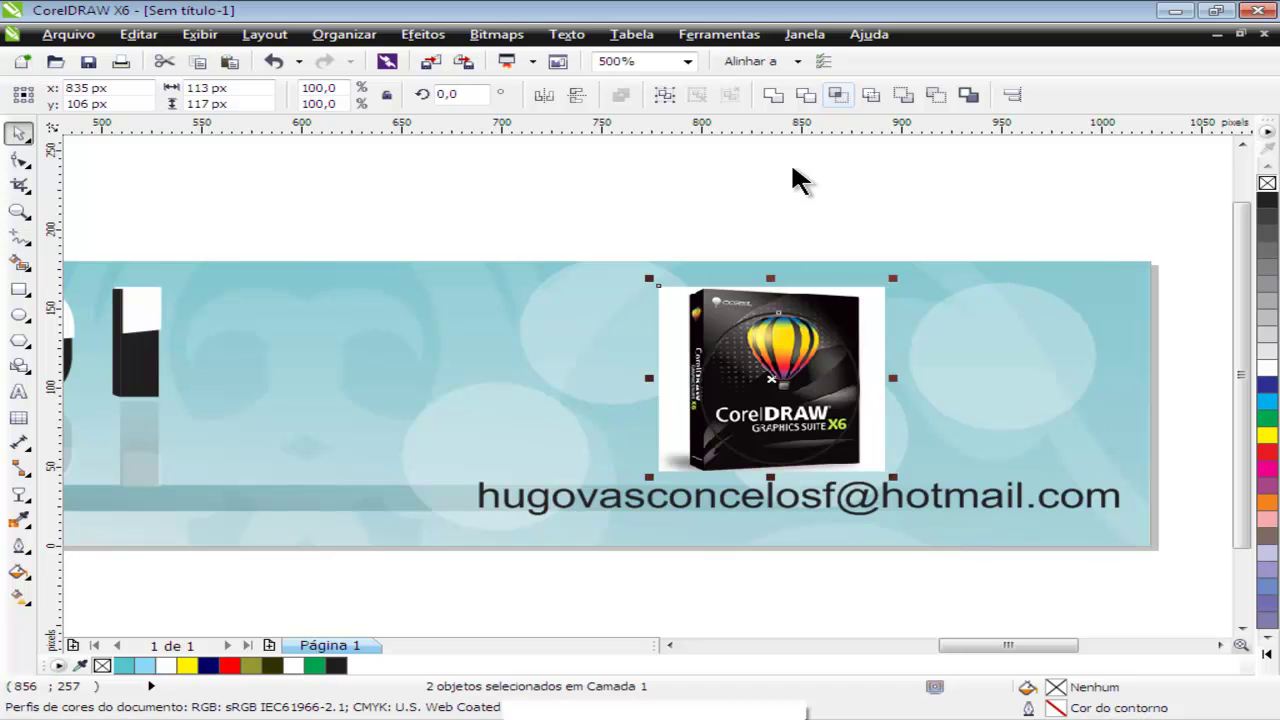
pyautogui.click(838, 95)
# Step: Separate the original ellipse and box image from the round intersection piece and delete both originals
pyautogui.click(866, 325)
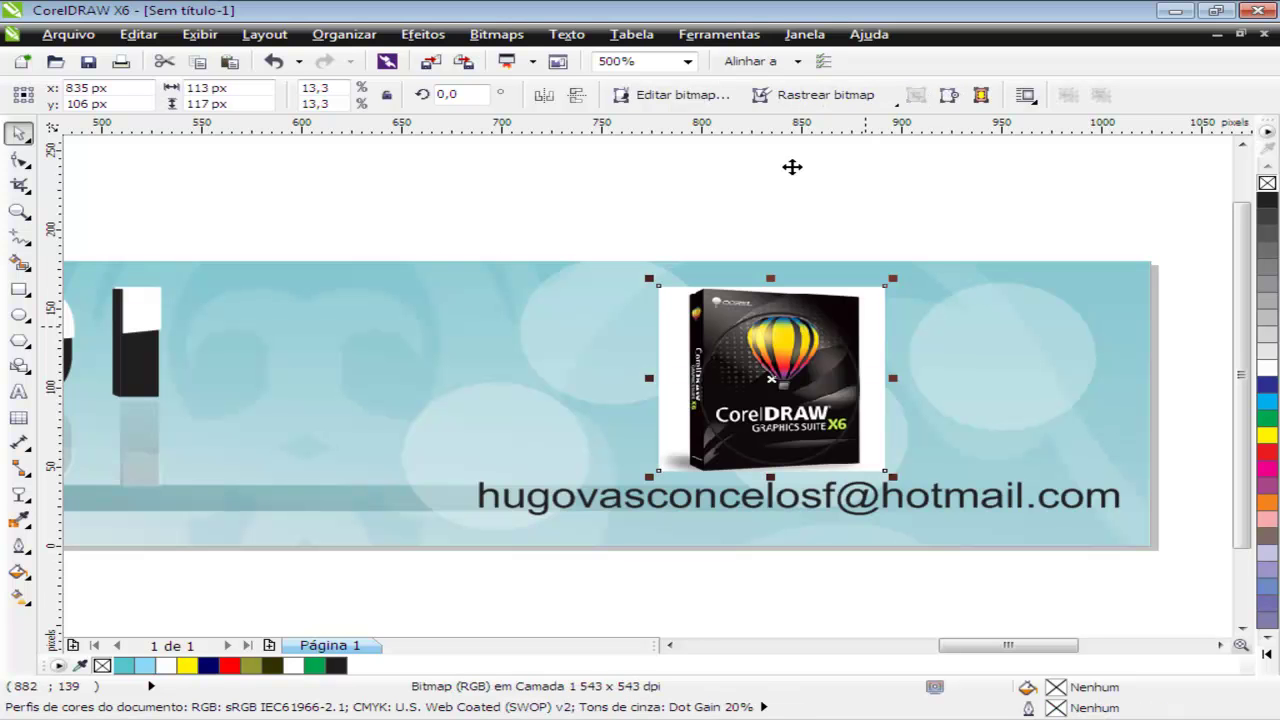
pyautogui.moveTo(872, 329)
pyautogui.mouseDown()
pyautogui.moveTo(932, 284)
pyautogui.moveTo(885, 349)
pyautogui.mouseUp()
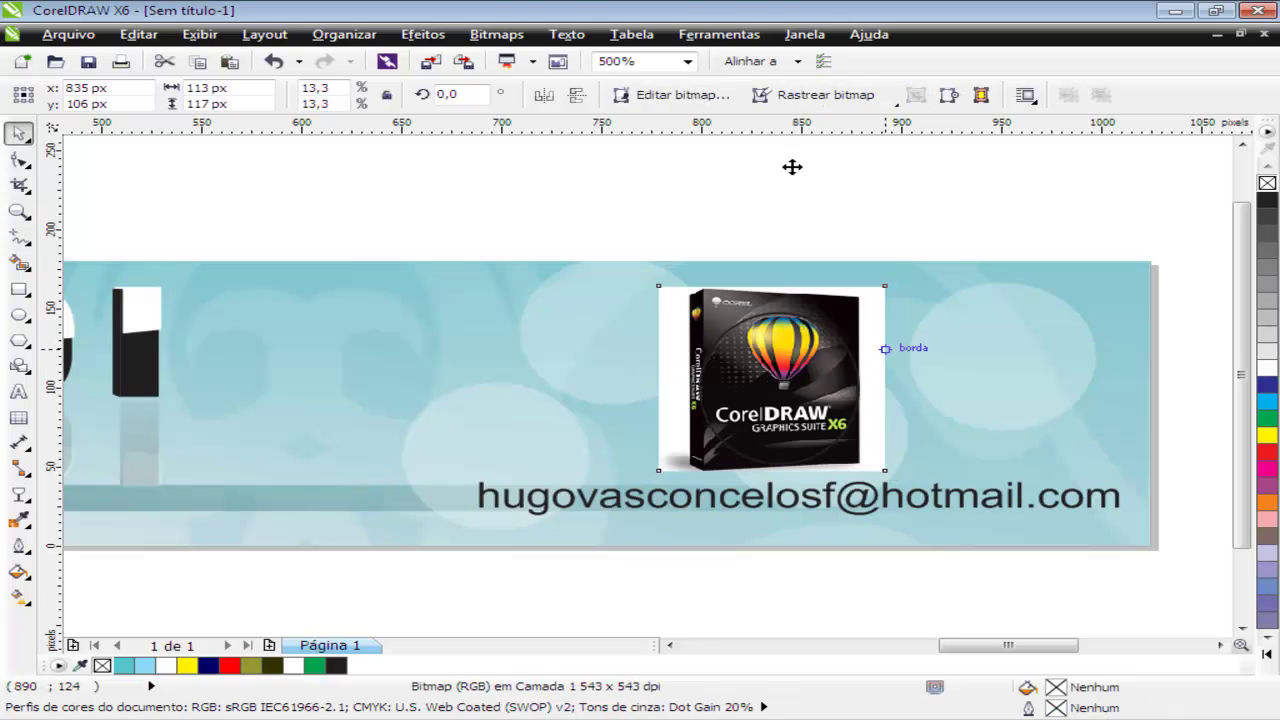
pyautogui.moveTo(758, 359); pyautogui.dragTo(440, 275)
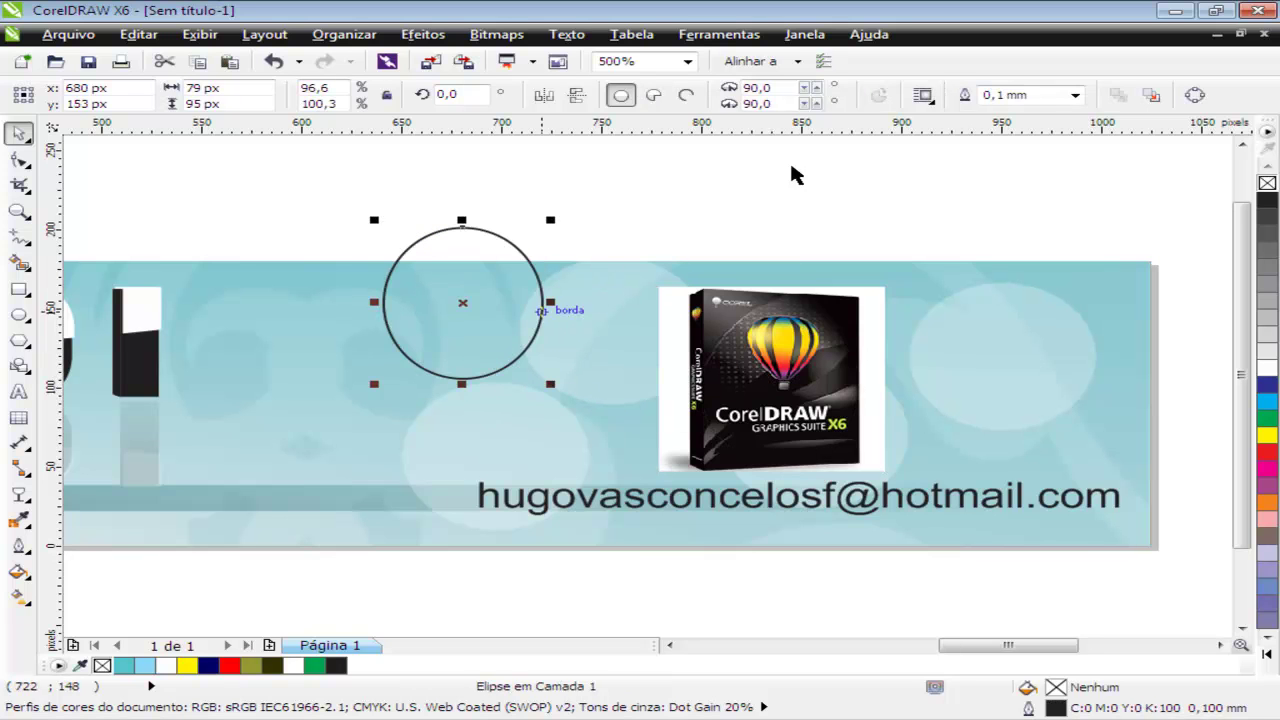
pyautogui.moveTo(860, 345); pyautogui.dragTo(1014, 229)
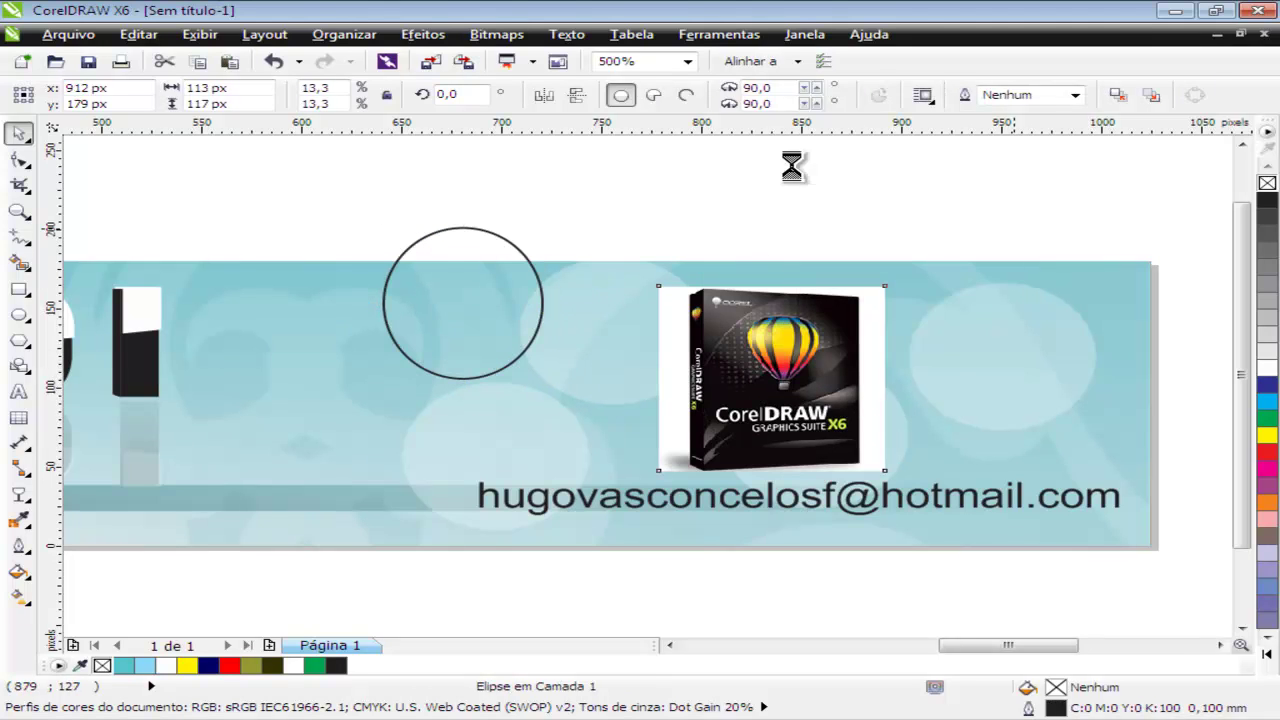
pyautogui.press('Delete')
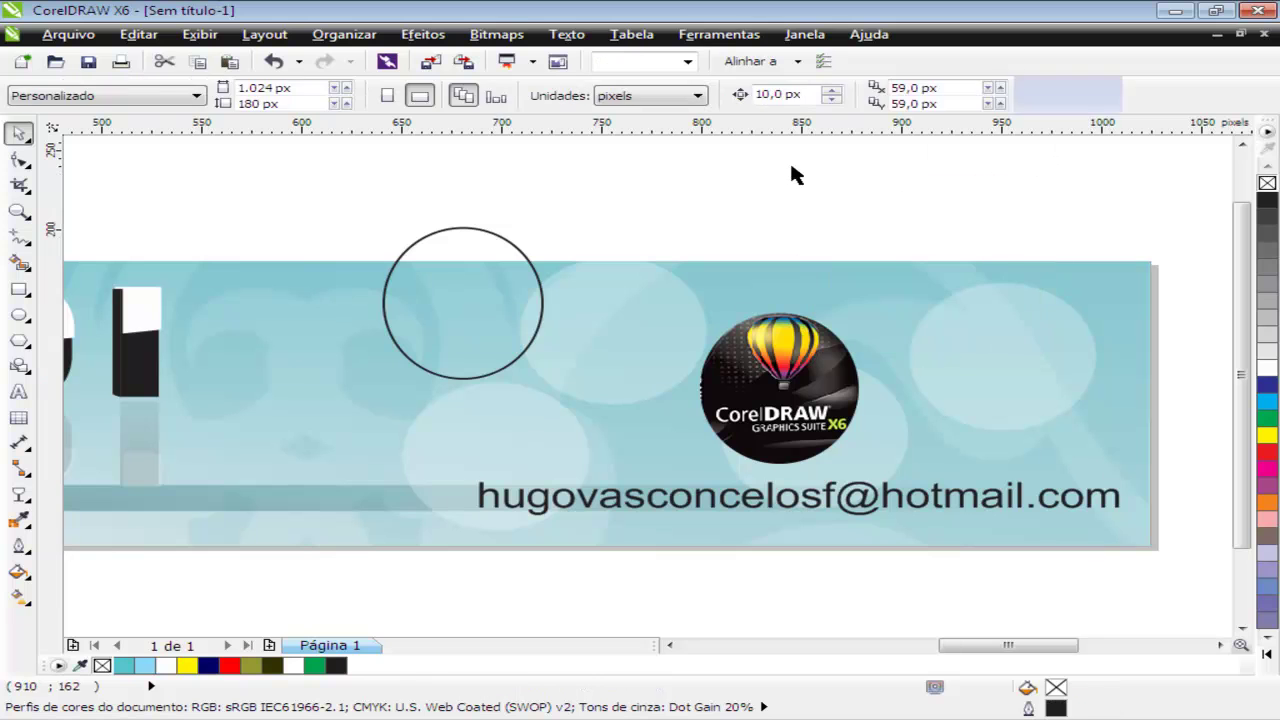
pyautogui.press('Tab')
pyautogui.press('Delete')
# Step: Move the round CorelDRAW image to the banner's upper-right corner and stretch it to about 160 × 118 px
pyautogui.moveTo(789, 396)
pyautogui.mouseDown()
pyautogui.moveTo(1020, 363)
pyautogui.moveTo(1002, 355)
pyautogui.mouseUp()
pyautogui.scroll(-1, 938, 395)
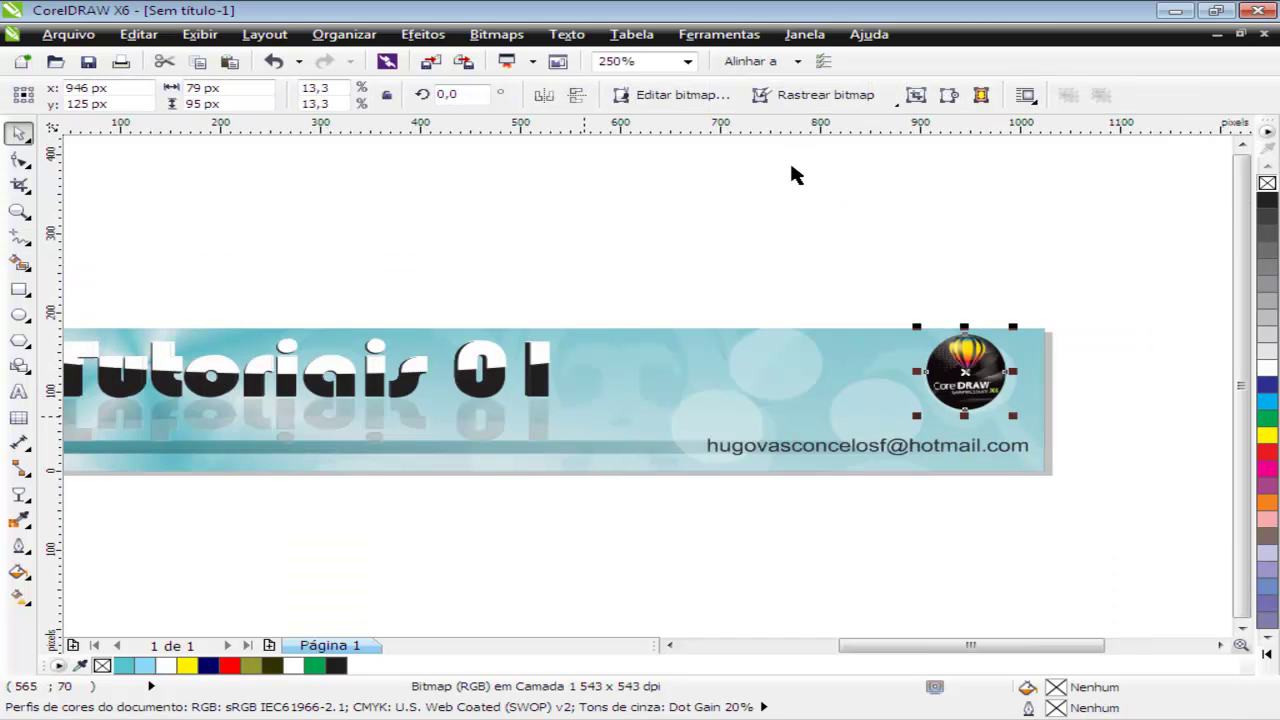
pyautogui.moveTo(920, 645); pyautogui.dragTo(884, 645)
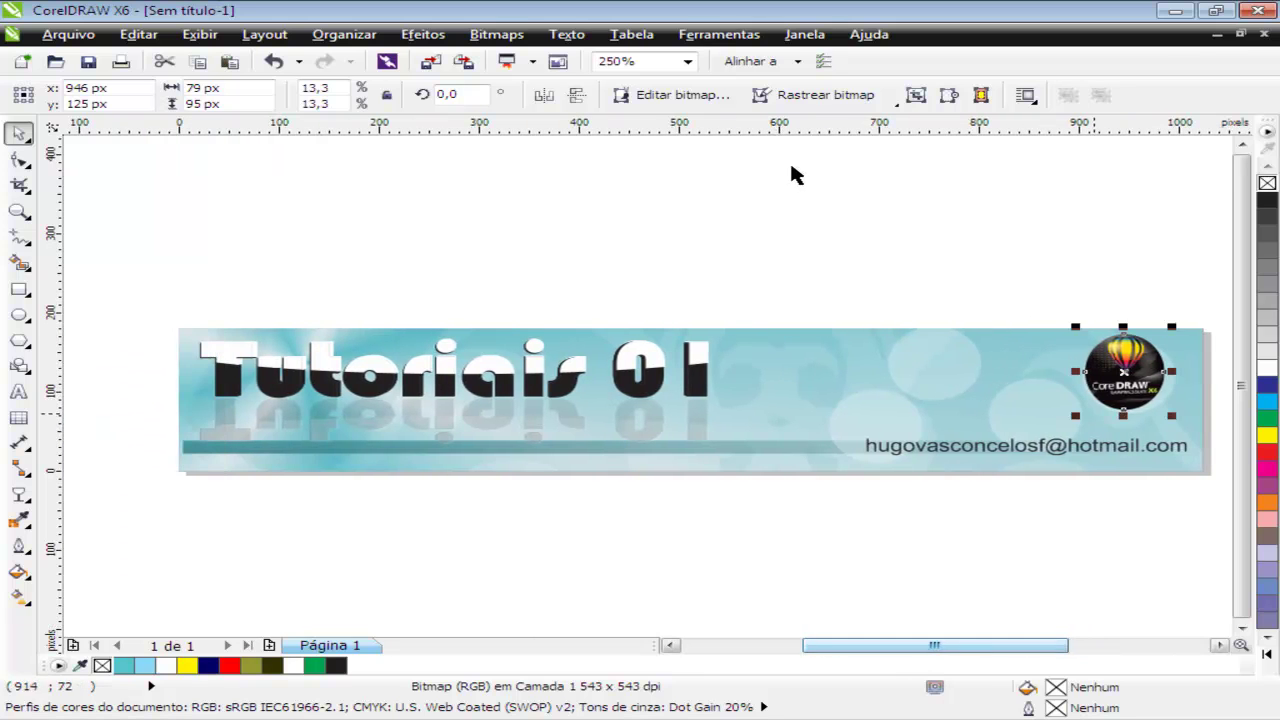
pyautogui.moveTo(1078, 414); pyautogui.dragTo(1037, 427)
pyautogui.hotkey('ctrl', 'z')
pyautogui.hotkey('ctrl', 'z')
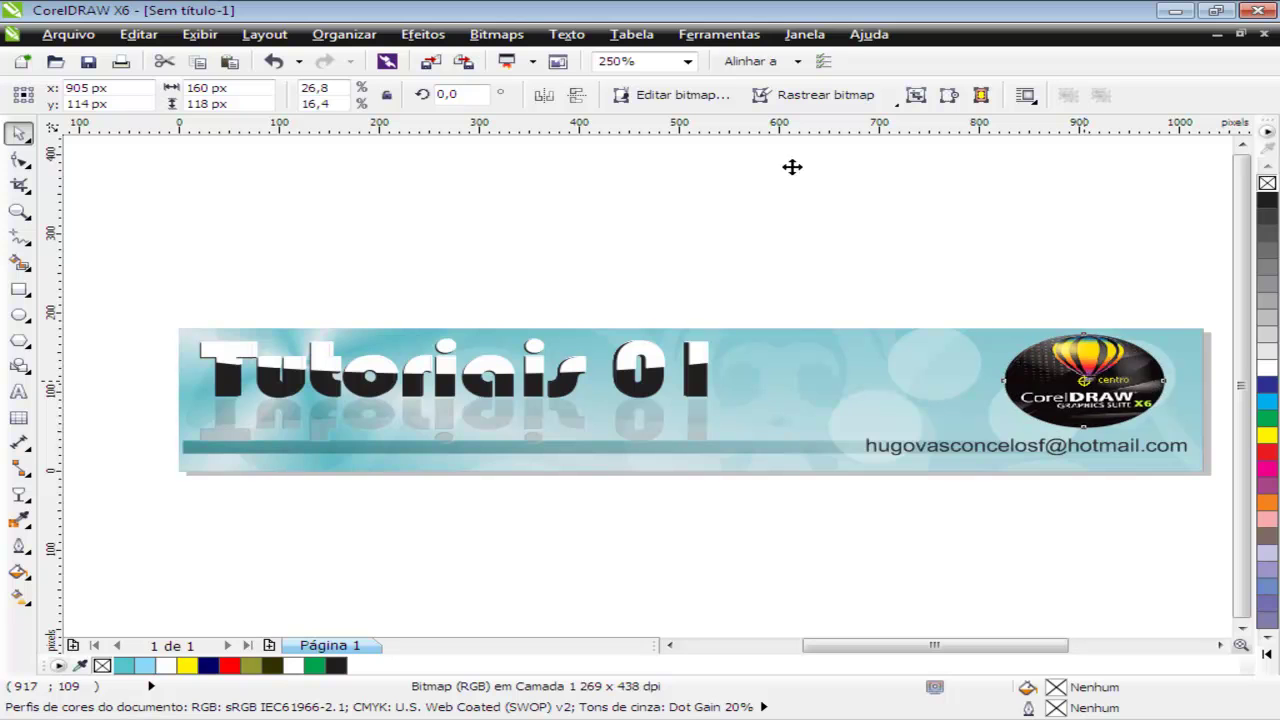
# Step: Apply a linear transparency across the oval CorelDRAW image, rising from lower left to upper right at about 30°
pyautogui.click(19, 495)
pyautogui.moveTo(958, 412)
pyautogui.mouseDown()
pyautogui.moveTo(1181, 321)
pyautogui.moveTo(1202, 328)
pyautogui.mouseUp()
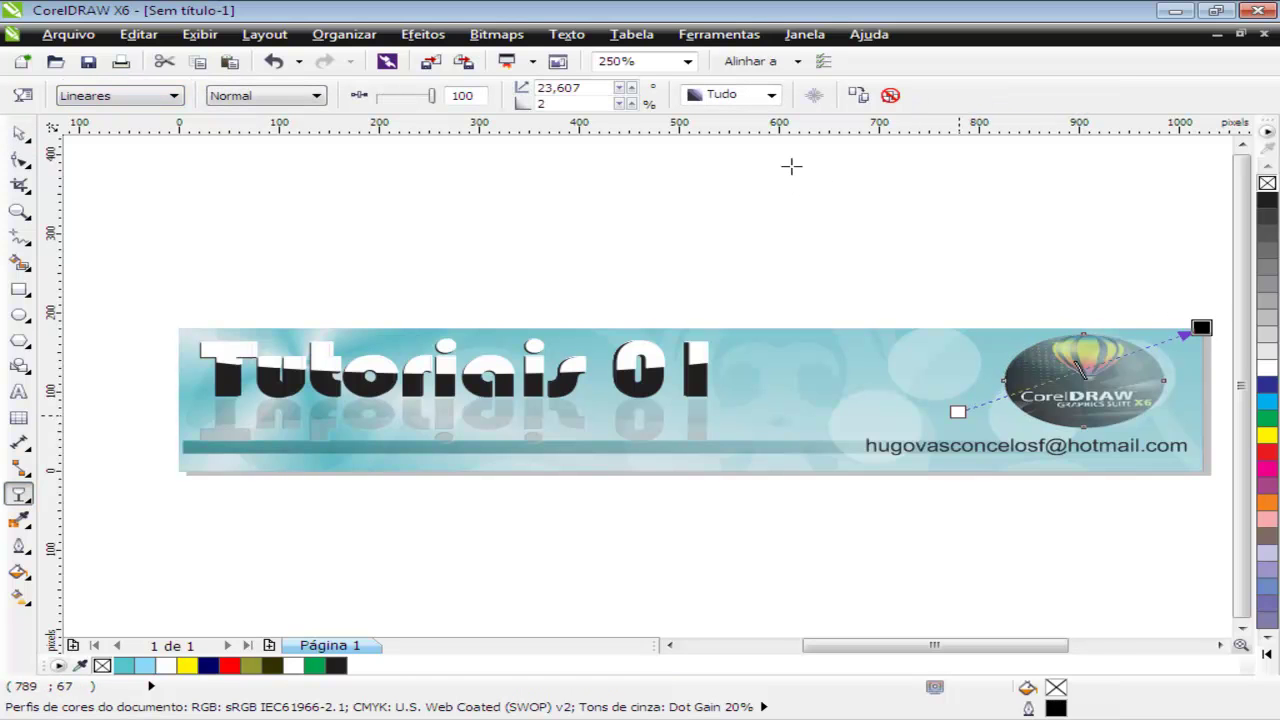
pyautogui.moveTo(958, 412); pyautogui.dragTo(915, 459)
pyautogui.press('space')
pyautogui.press('space')
pyautogui.press('space')
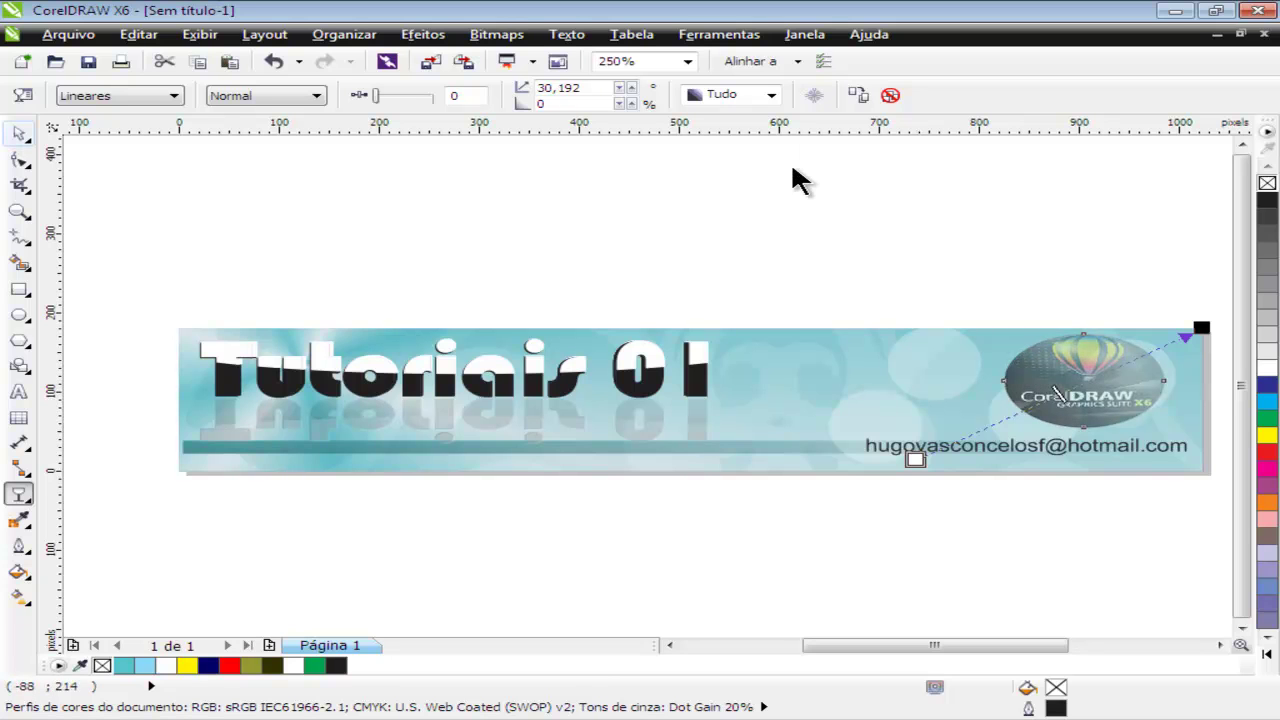
pyautogui.click(792, 178)
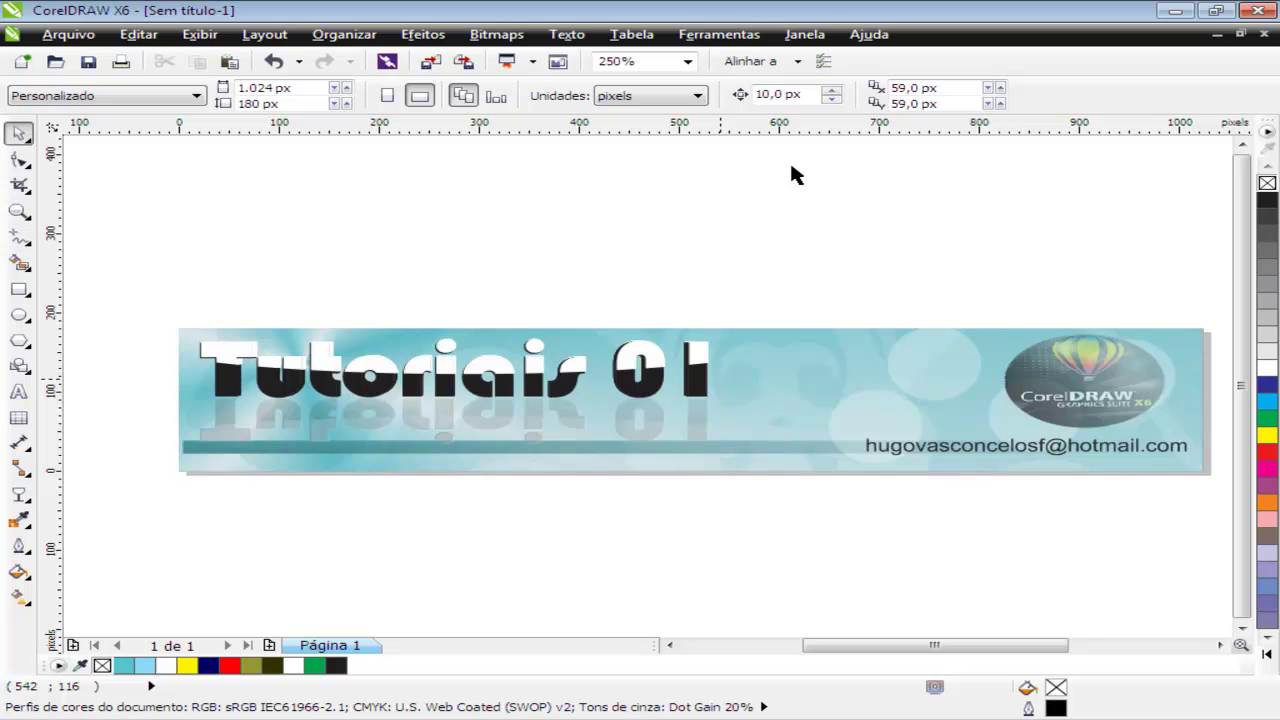
# Step: Export the banner as a PNG file named Banner in the 07 - coreldraw folder
pyautogui.hotkey('shift', 'F4')
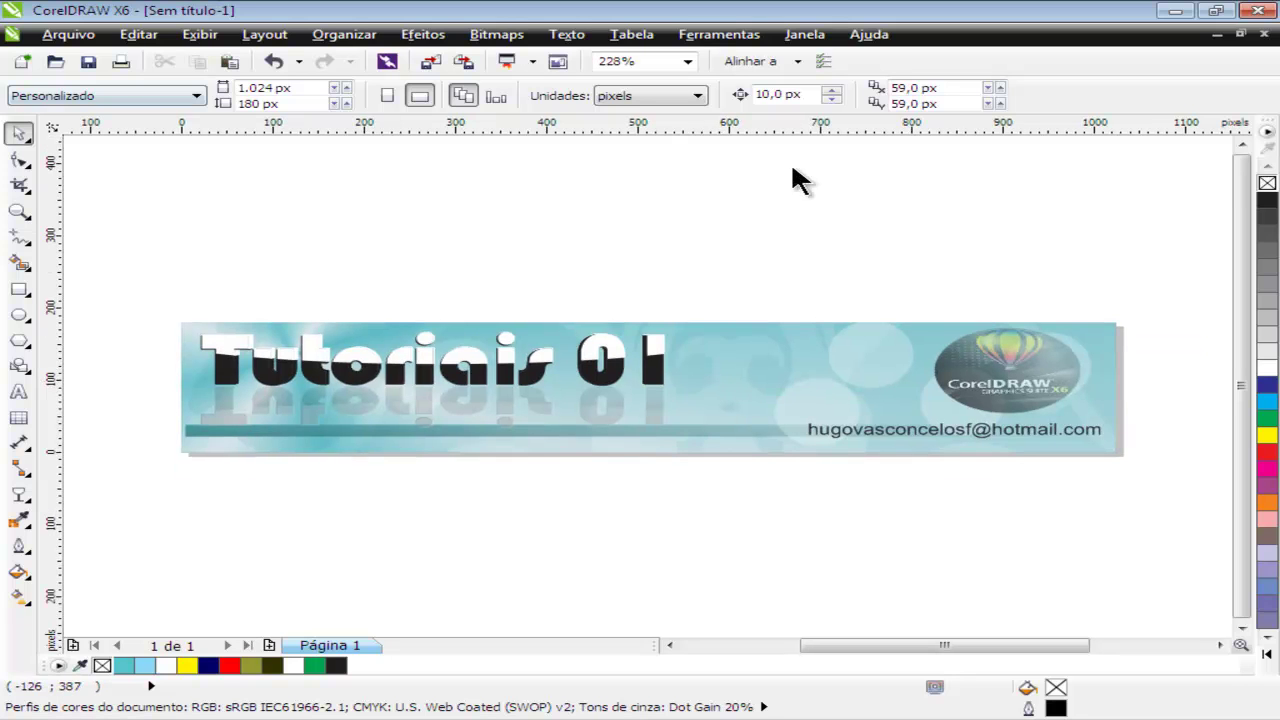
pyautogui.press('alt')
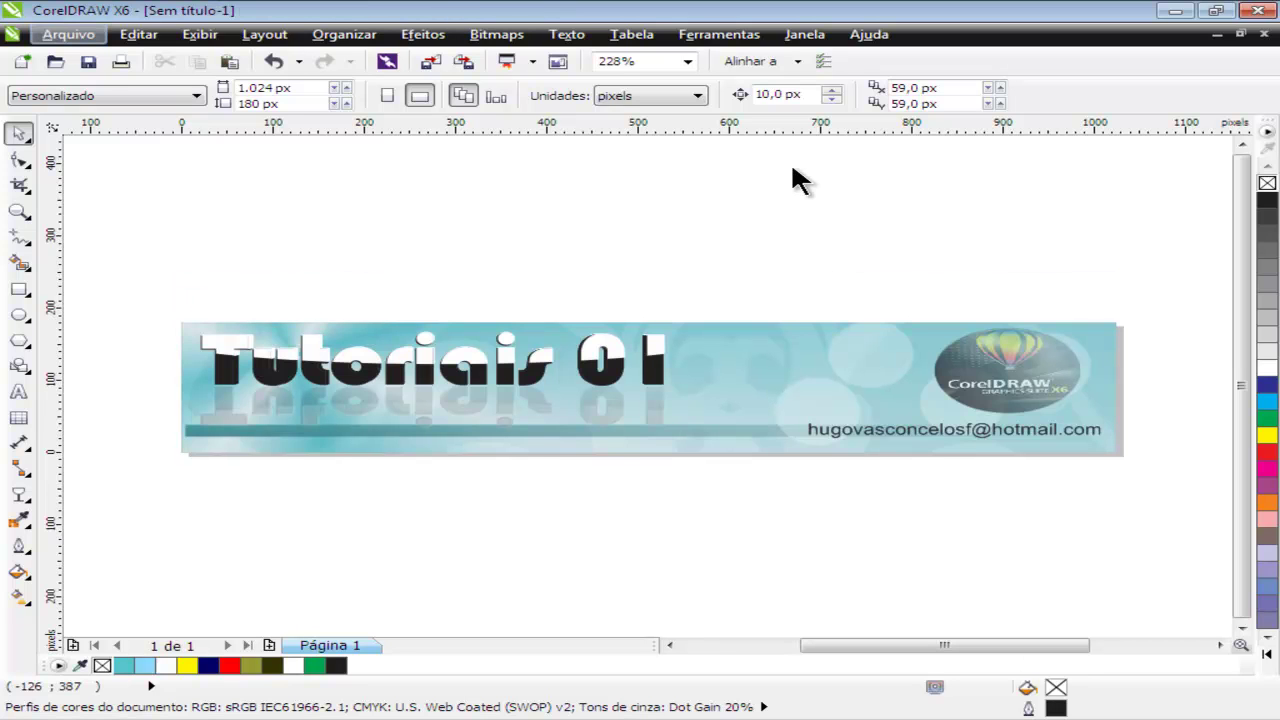
pyautogui.click(68, 35)
pyautogui.press('Down')
pyautogui.press('Down')
pyautogui.press('Down')
pyautogui.press('Down')
pyautogui.press('Down')
pyautogui.press('Down')
pyautogui.press('Down')
pyautogui.press('Down')
pyautogui.press('Down')
pyautogui.press('Down')
pyautogui.press('Down')
pyautogui.press('Down')
pyautogui.press('Down')
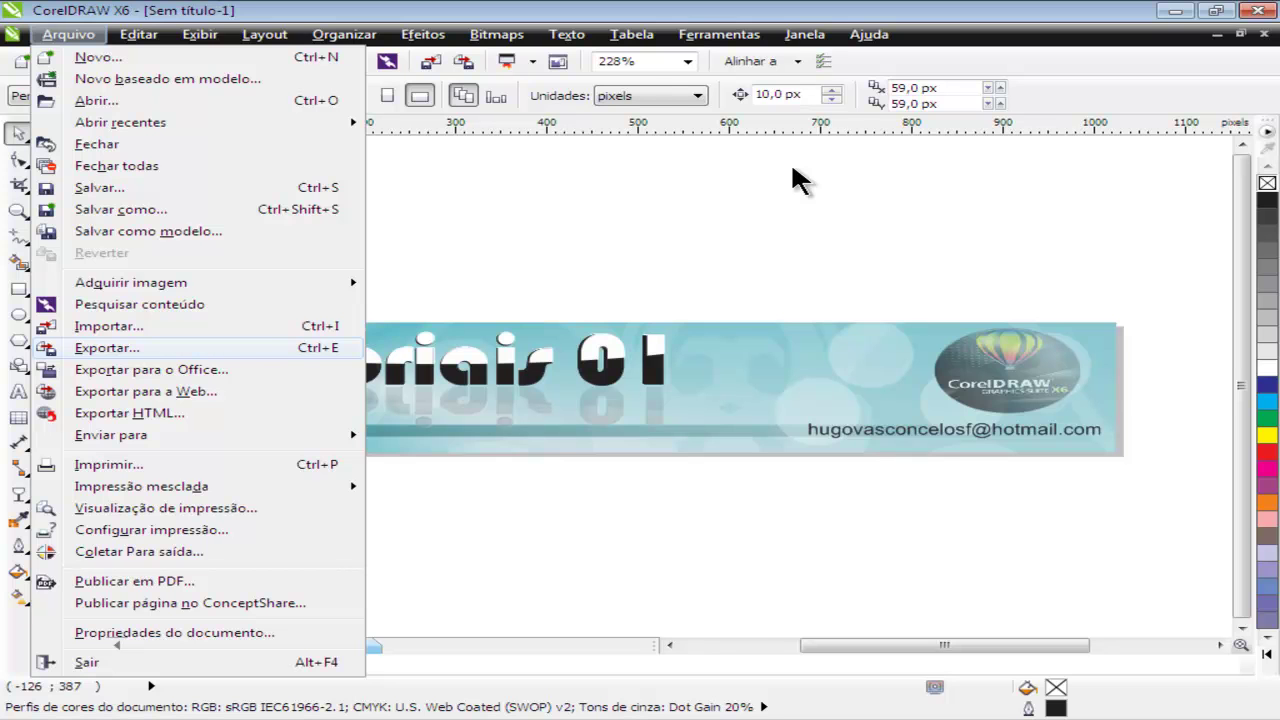
pyautogui.press('Return')
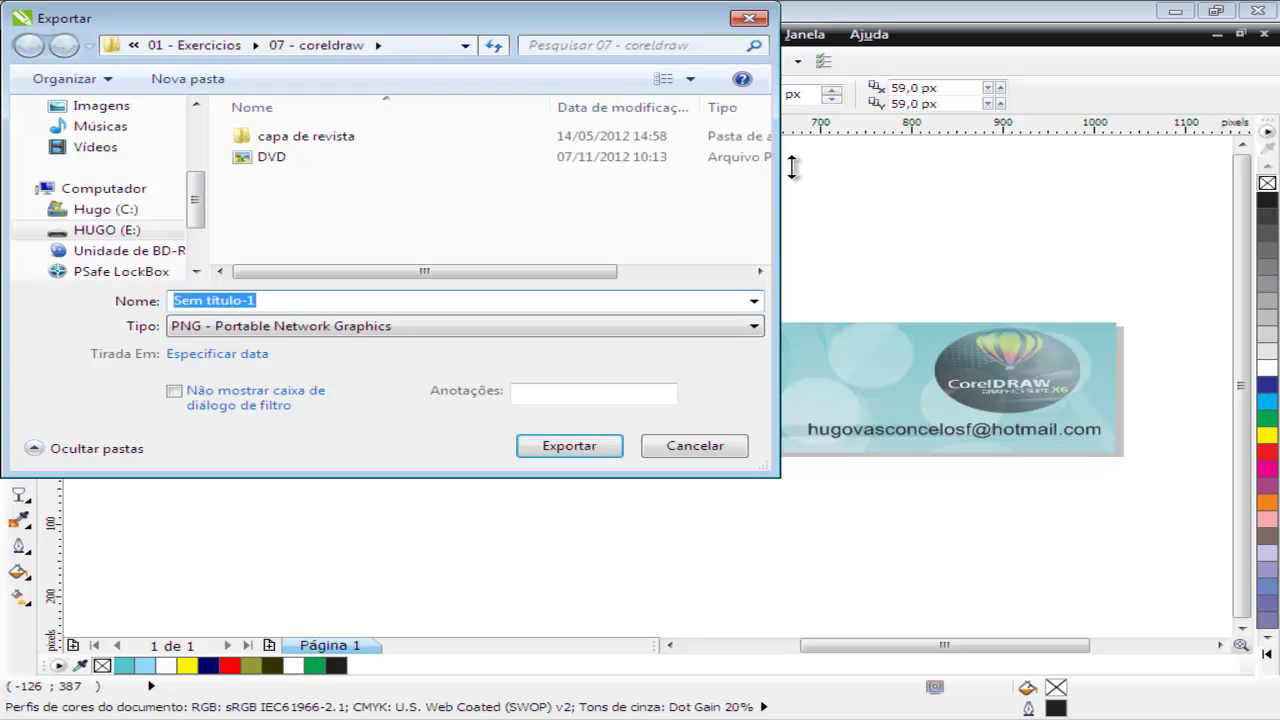
pyautogui.write('Banner')
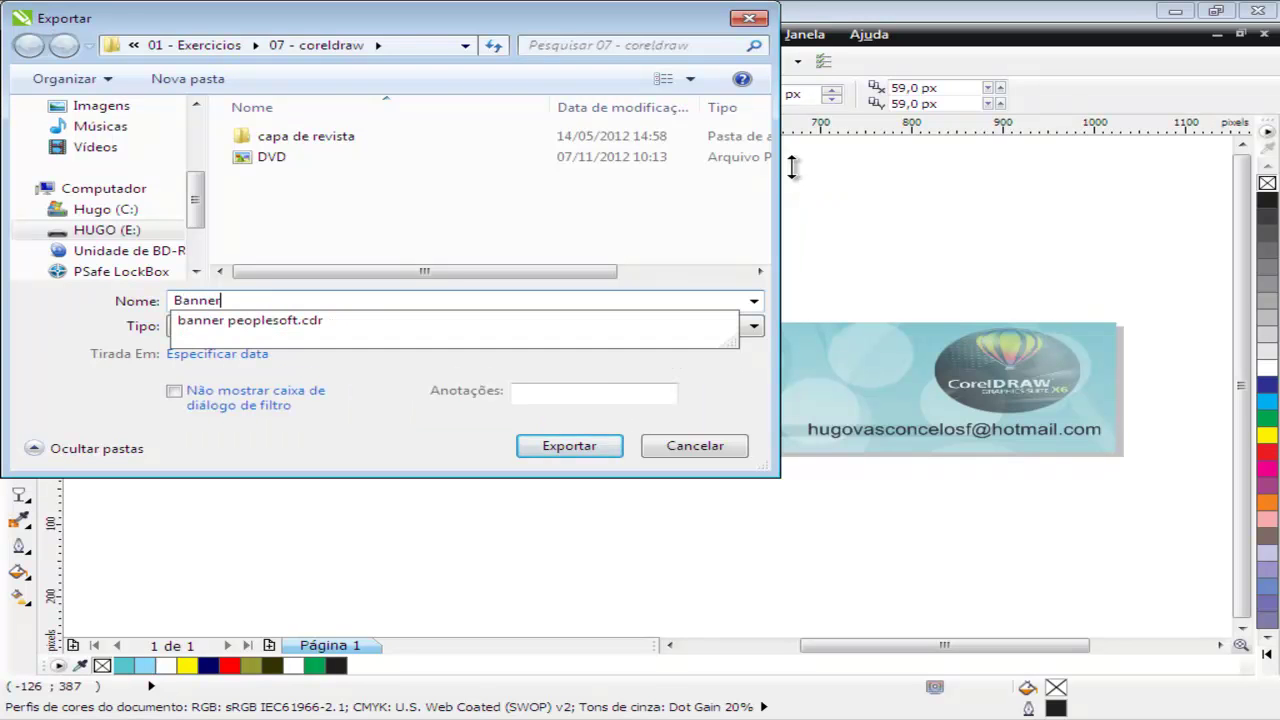
pyautogui.press('Return')
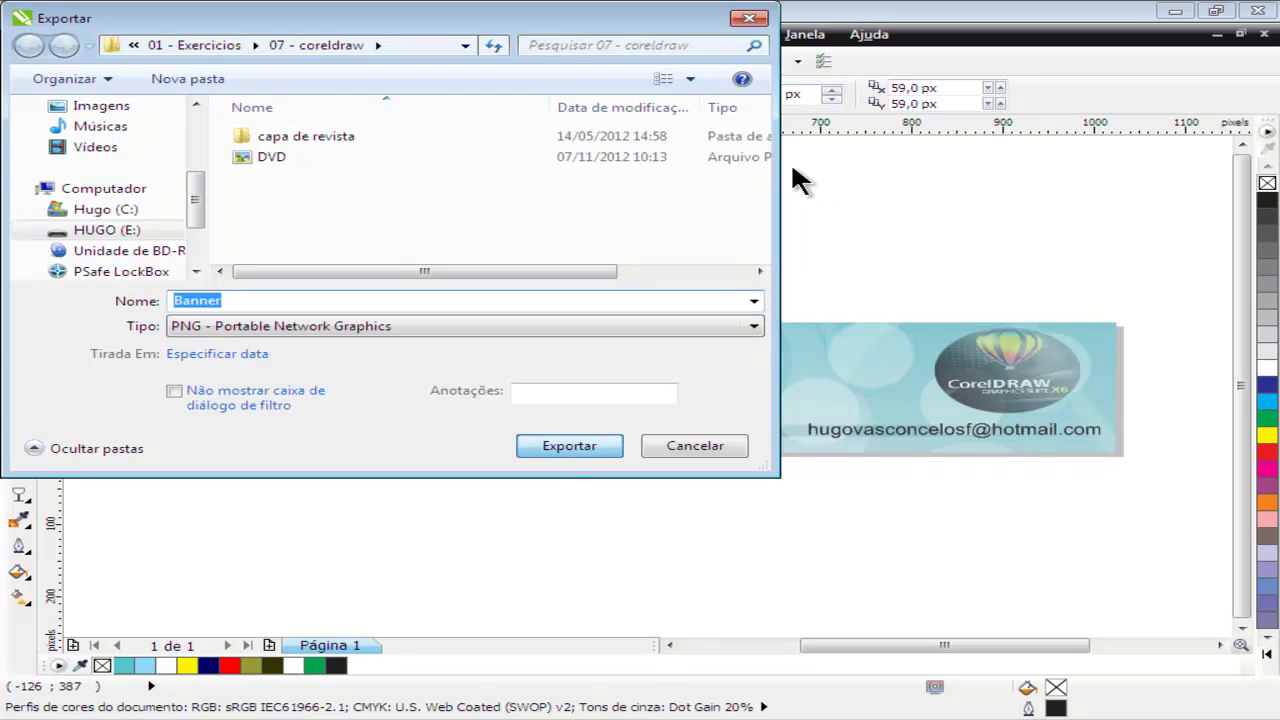
pyautogui.press('Return')
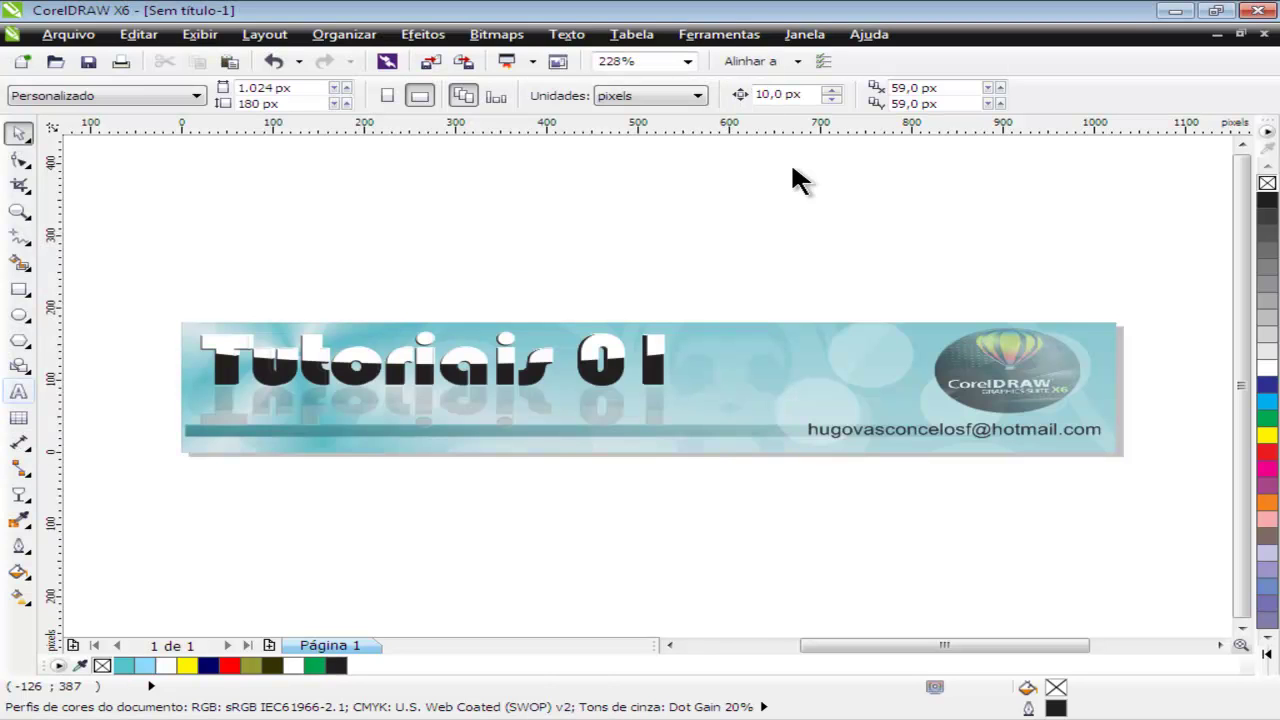
# Step: Draw an ellipse about 454 × 85 px and position it across the banner's bottom edge, beneath the e-mail text
pyautogui.press('F7')
pyautogui.moveTo(716, 492); pyautogui.dragTo(1148, 567)
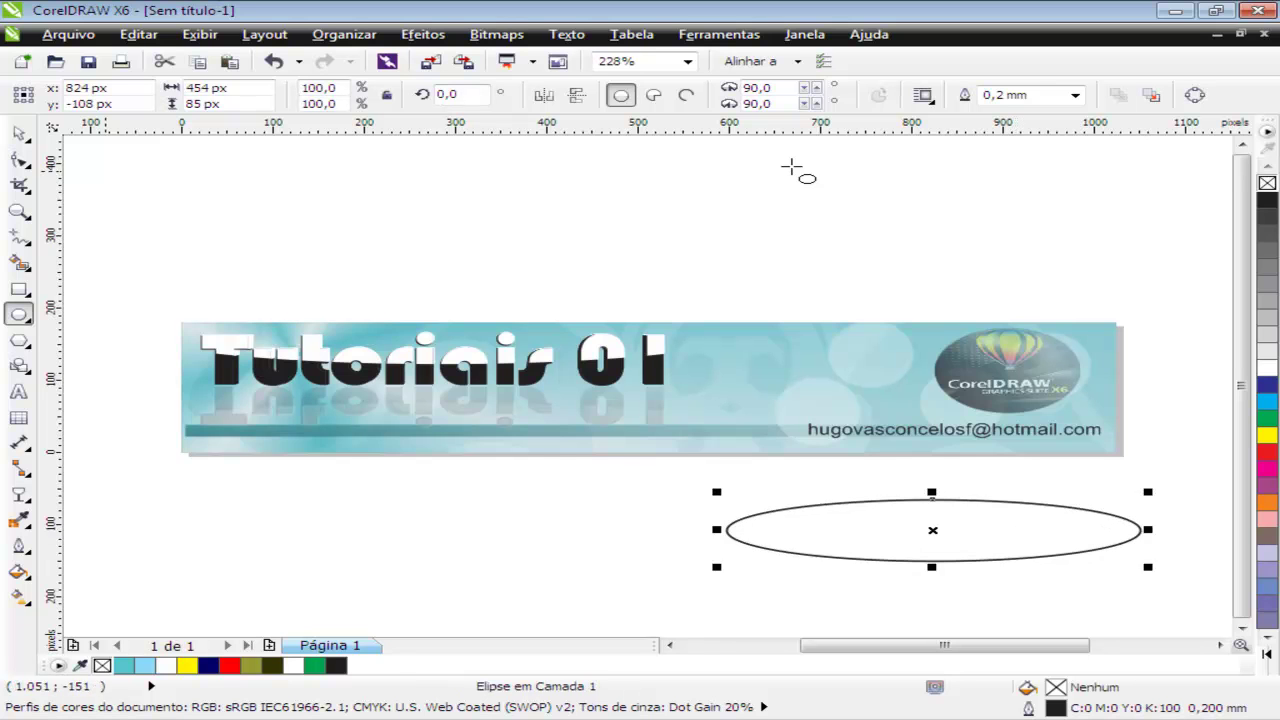
pyautogui.click(19, 133)
pyautogui.moveTo(933, 530); pyautogui.dragTo(925, 484)
pyautogui.moveTo(792, 167); pyautogui.dragTo(791, 166)
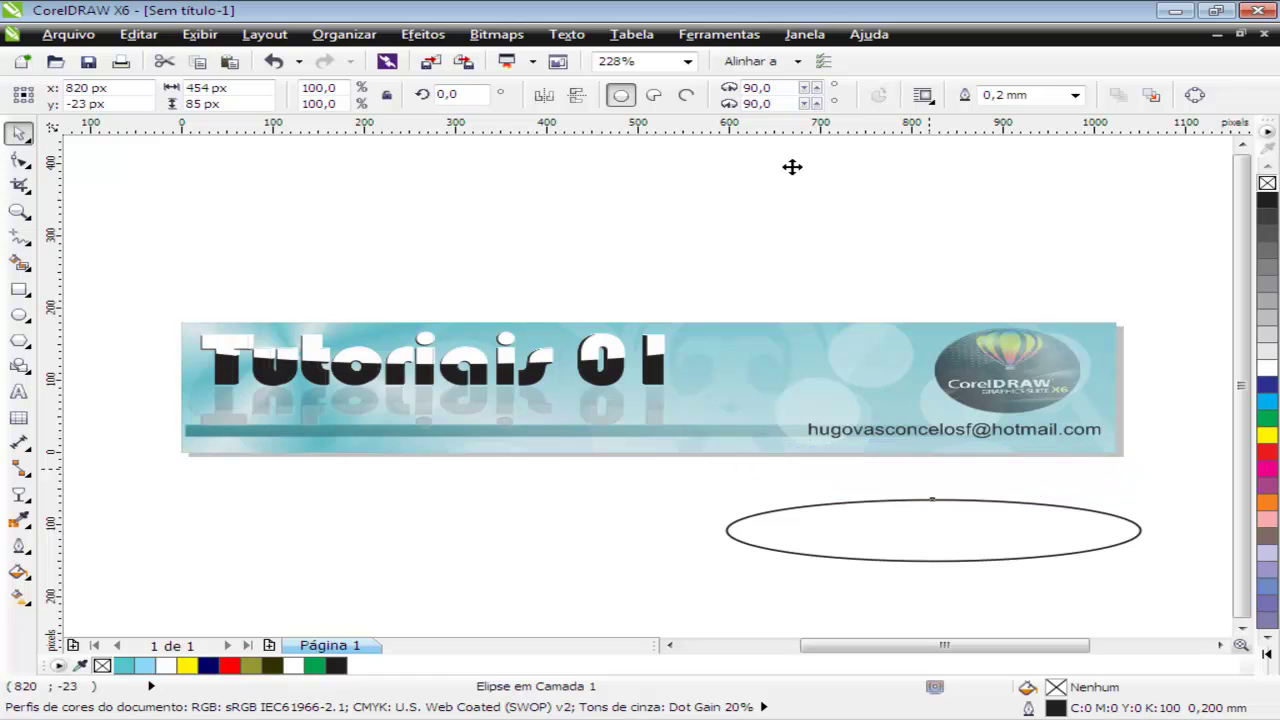
# Step: Try fitting the e-mail text along the upper edge of the ellipse
pyautogui.press('Tab')
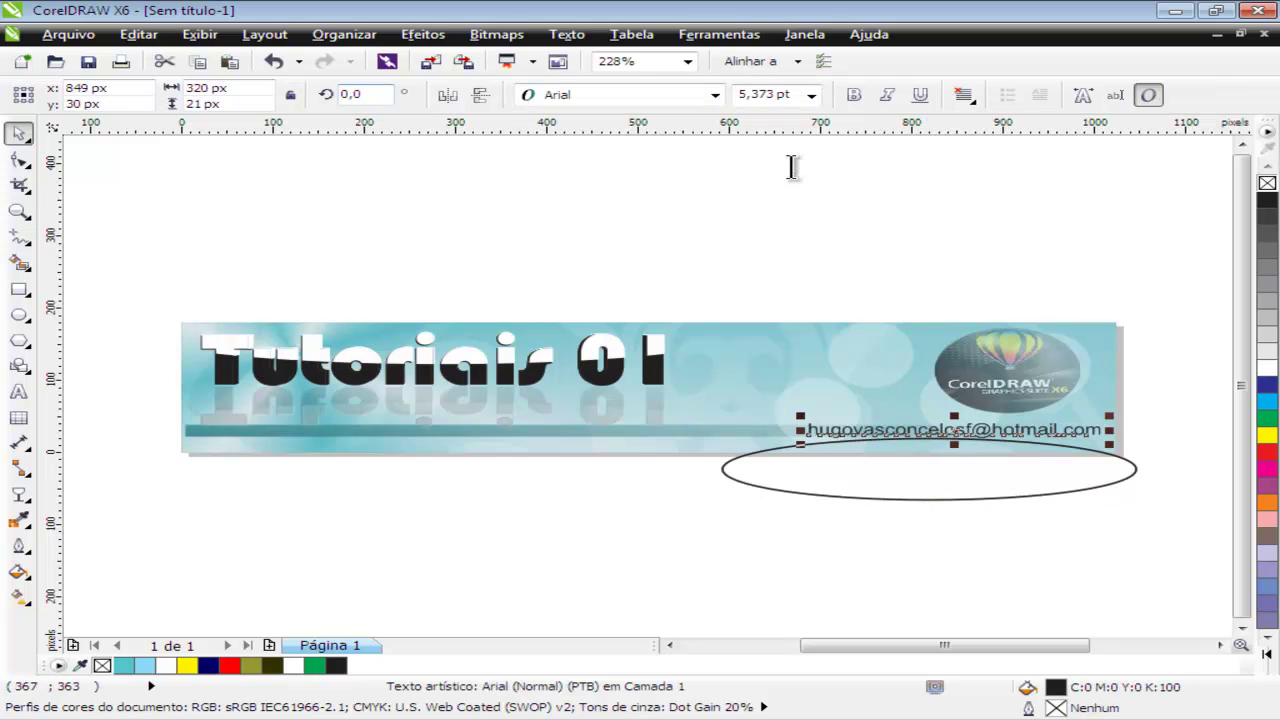
pyautogui.click(422, 34)
pyautogui.press('Down')
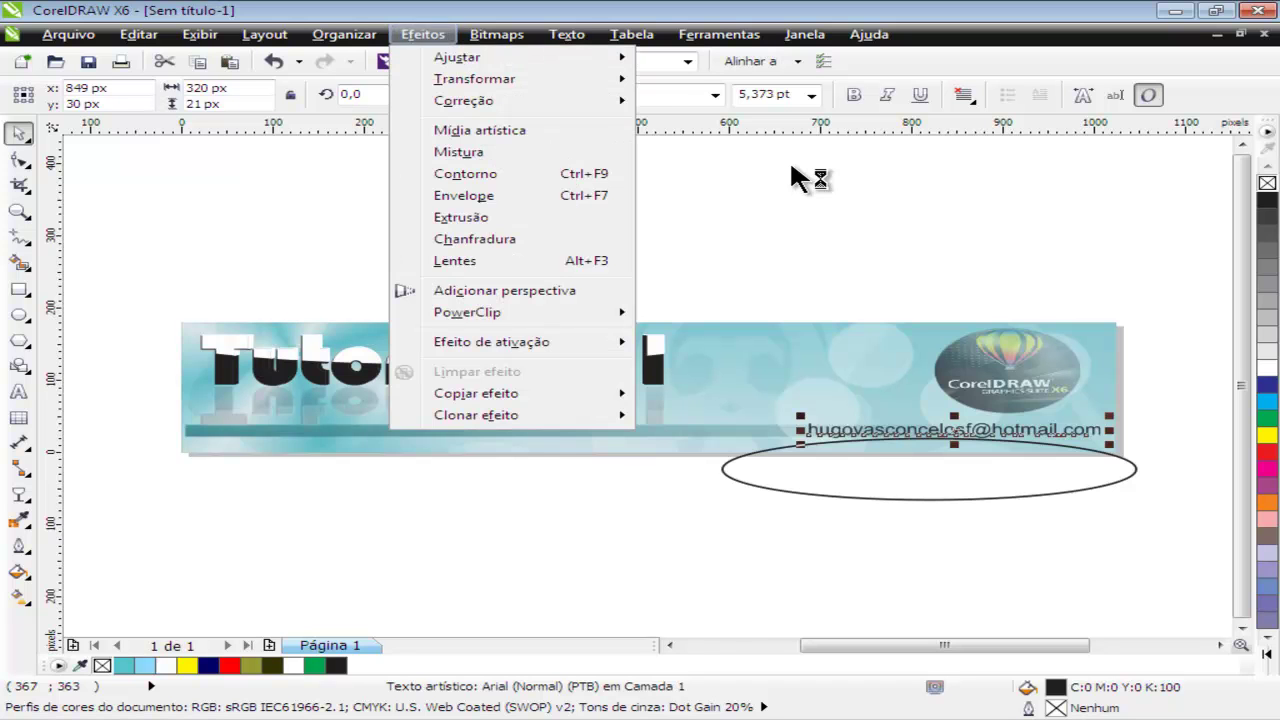
pyautogui.press('Right')
pyautogui.press('Right')
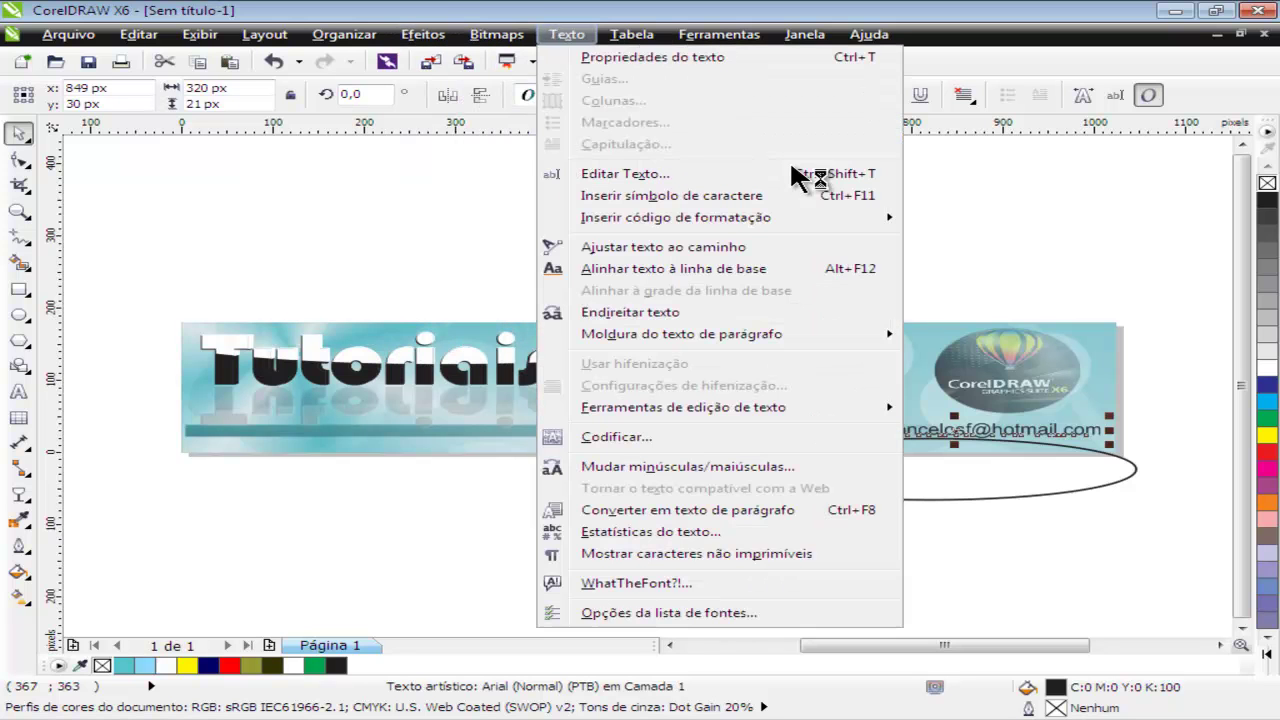
pyautogui.press('Up')
pyautogui.press('Up')
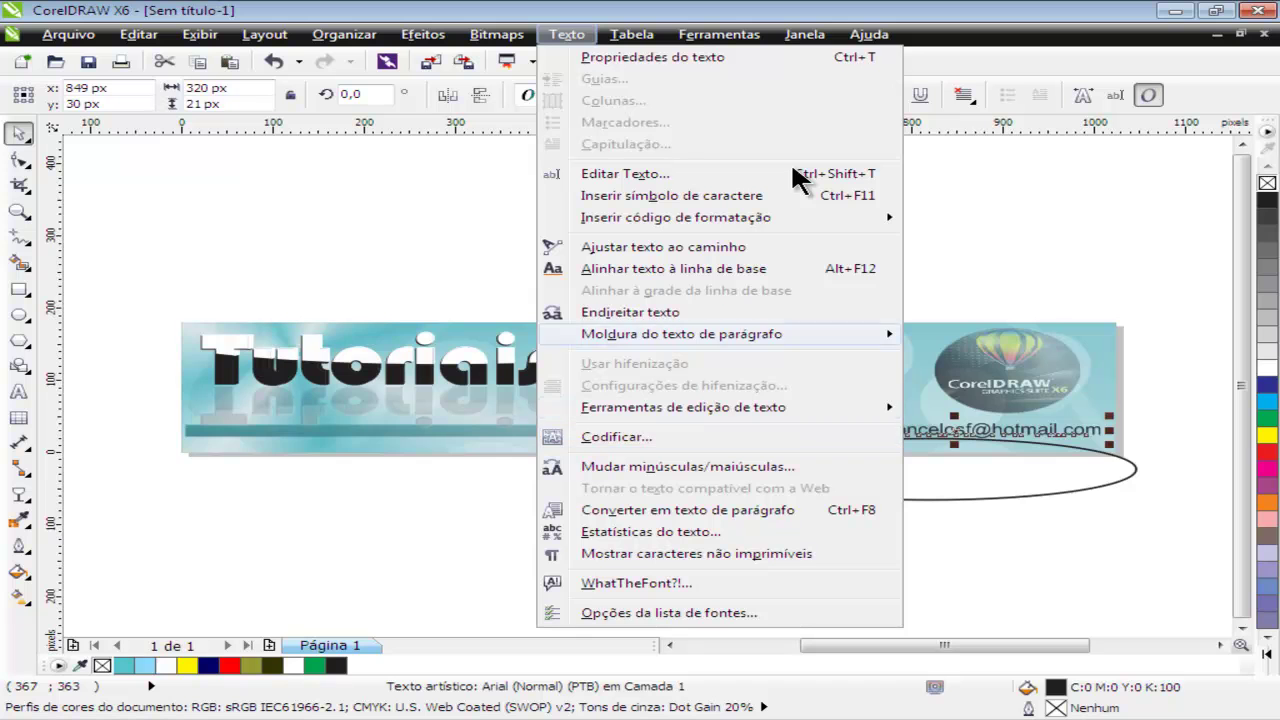
pyautogui.press('Right')
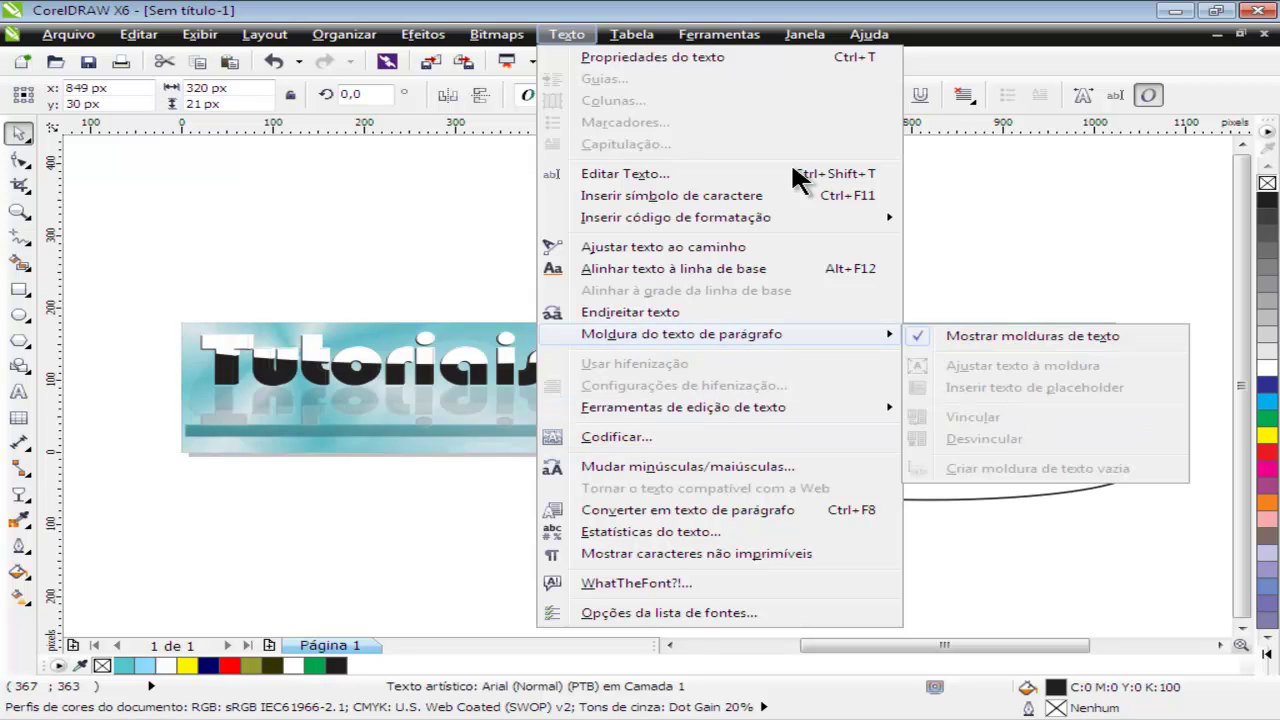
pyautogui.press('Return')
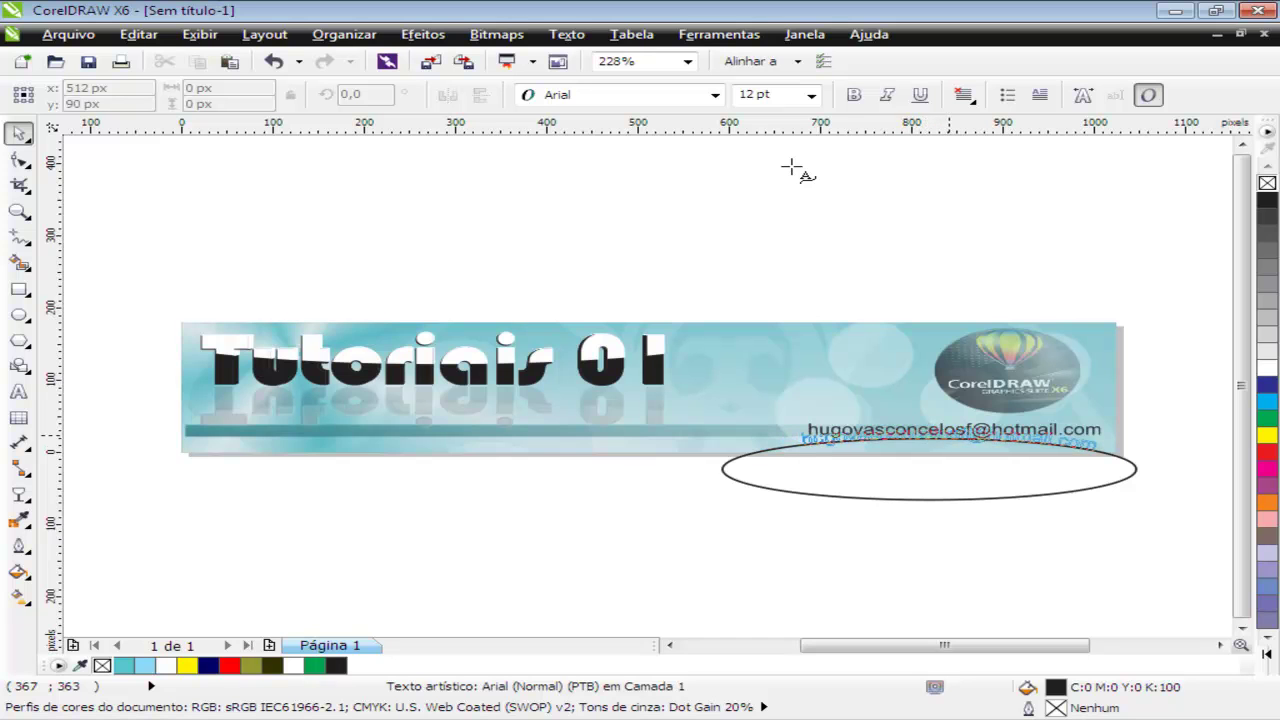
pyautogui.click(790, 170)
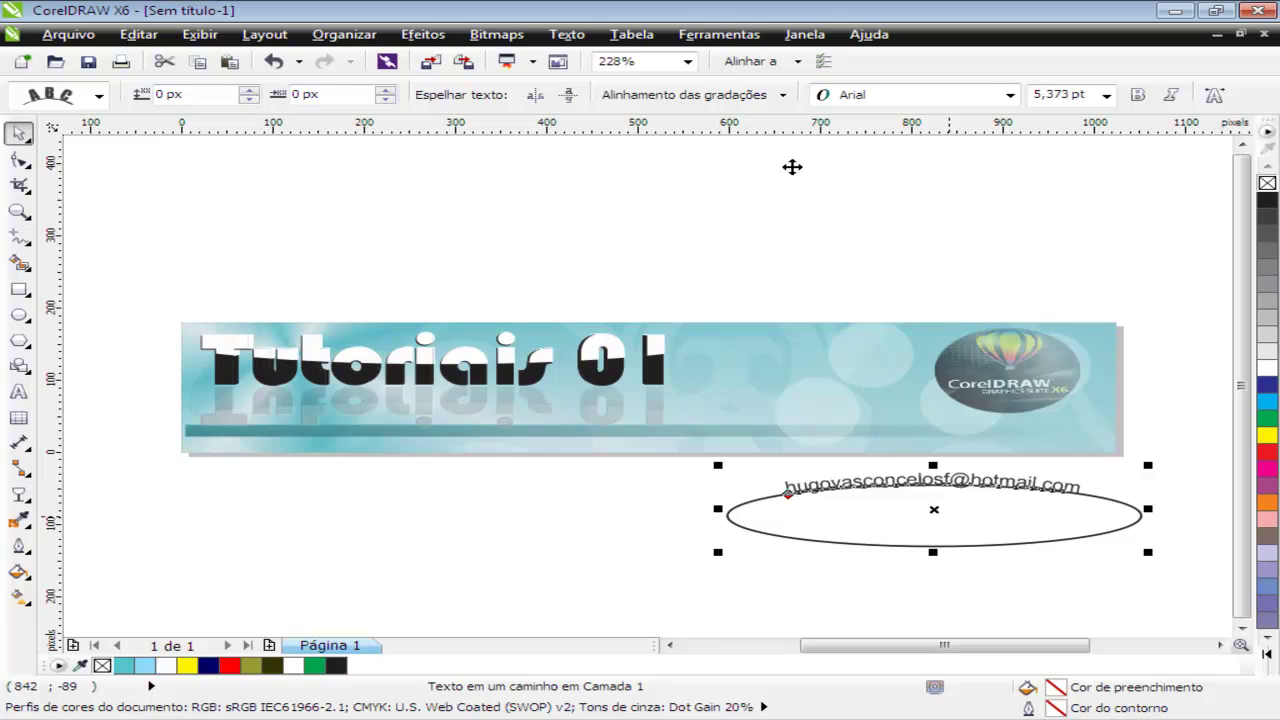
pyautogui.hotkey('ctrl', 'z')
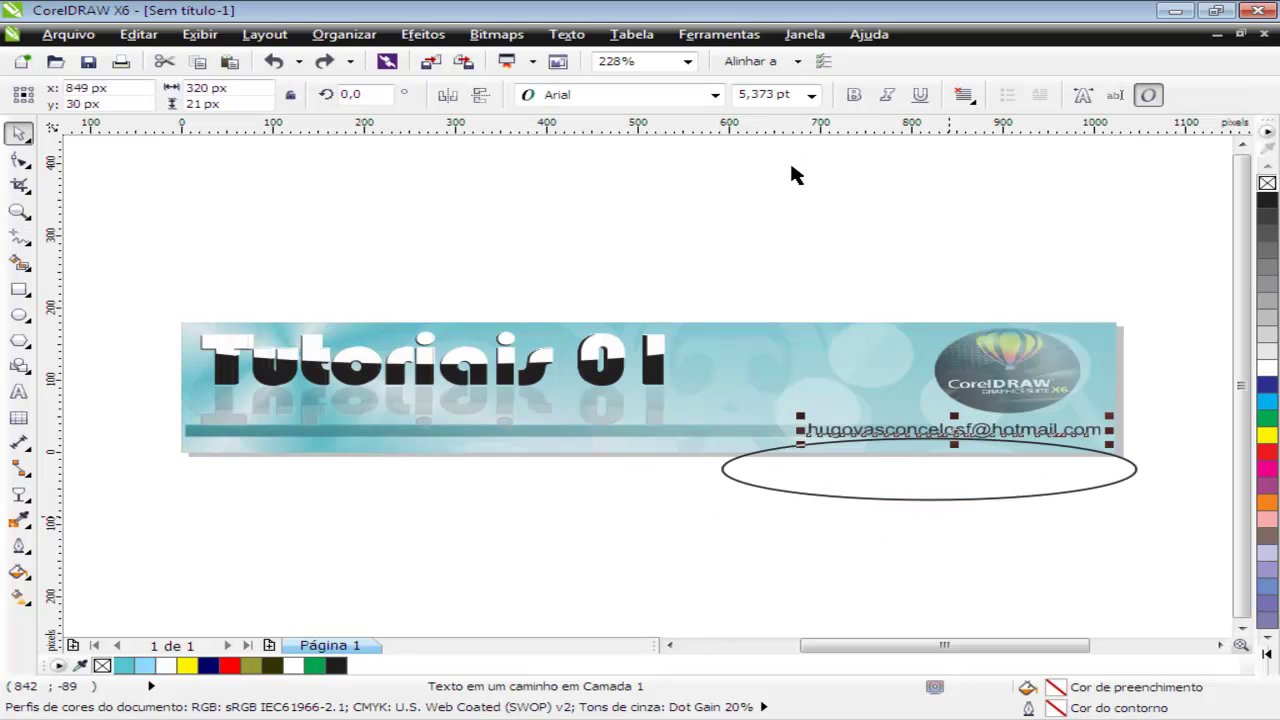
# Step: Remove the ellipse's outline and fit the e-mail text to the ellipse's upper edge as a path
pyautogui.click(938, 499)
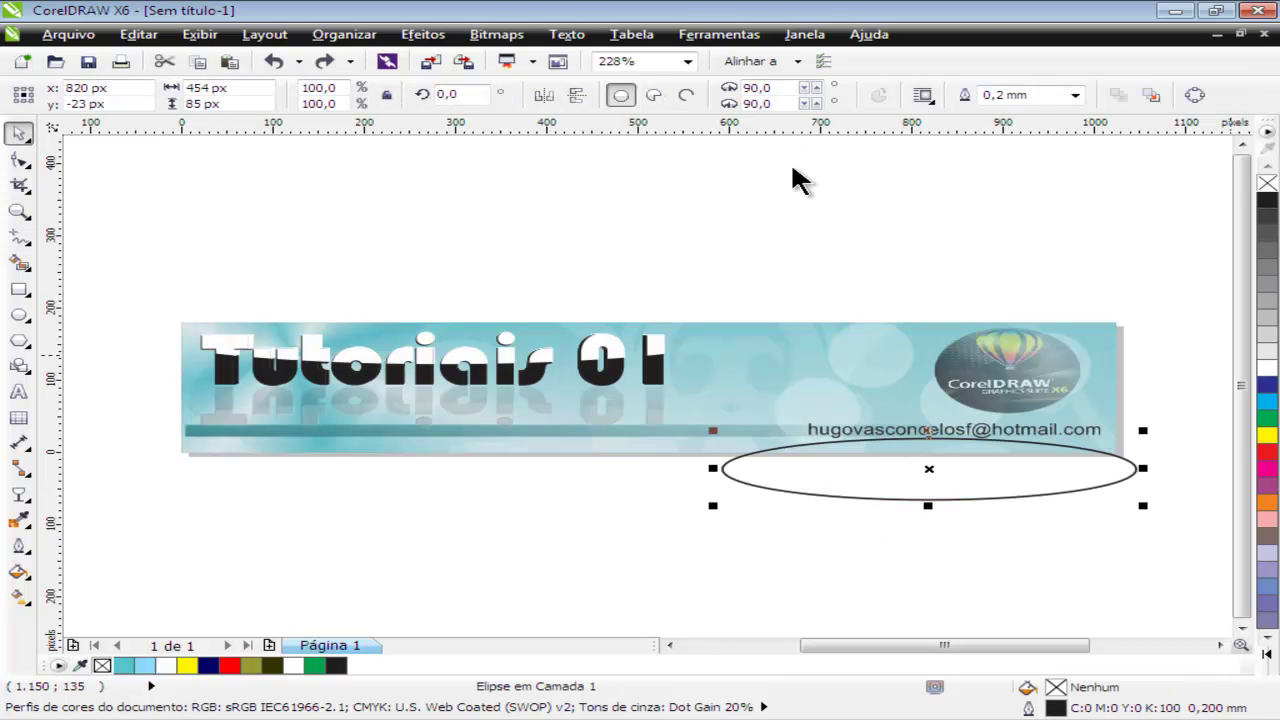
pyautogui.rightClick(1268, 183)
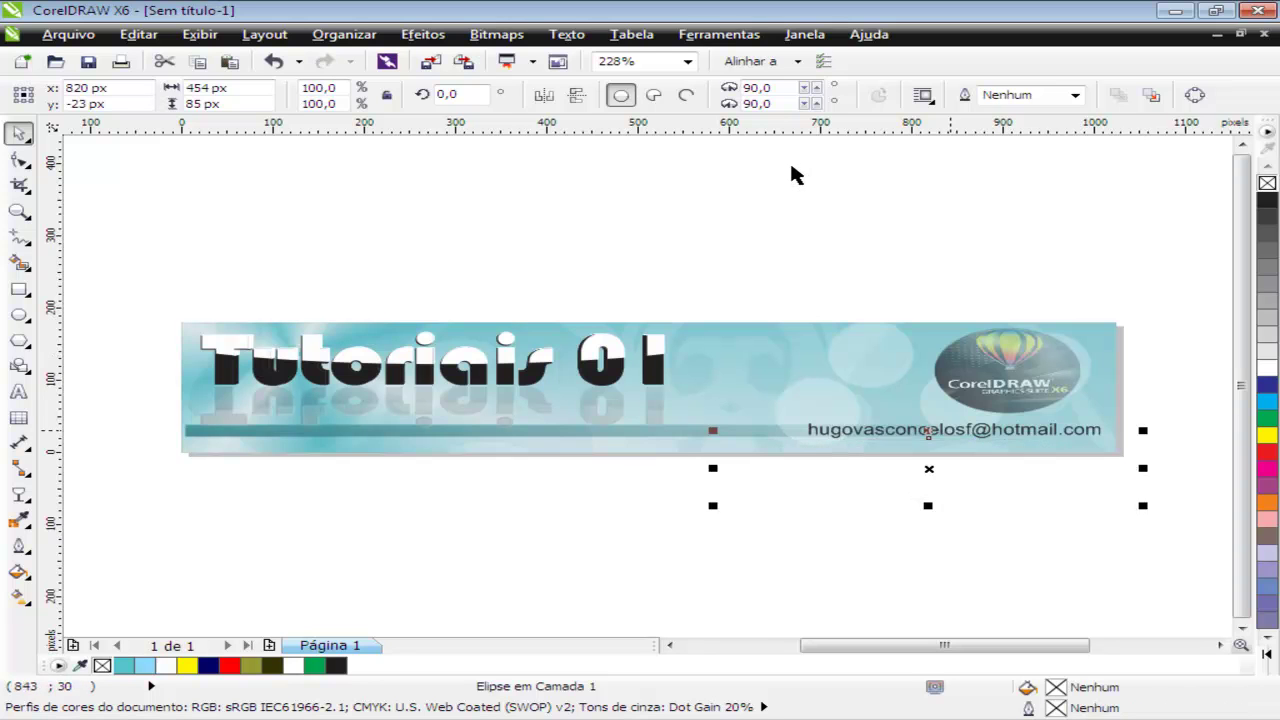
pyautogui.click(950, 430)
pyautogui.click(567, 34)
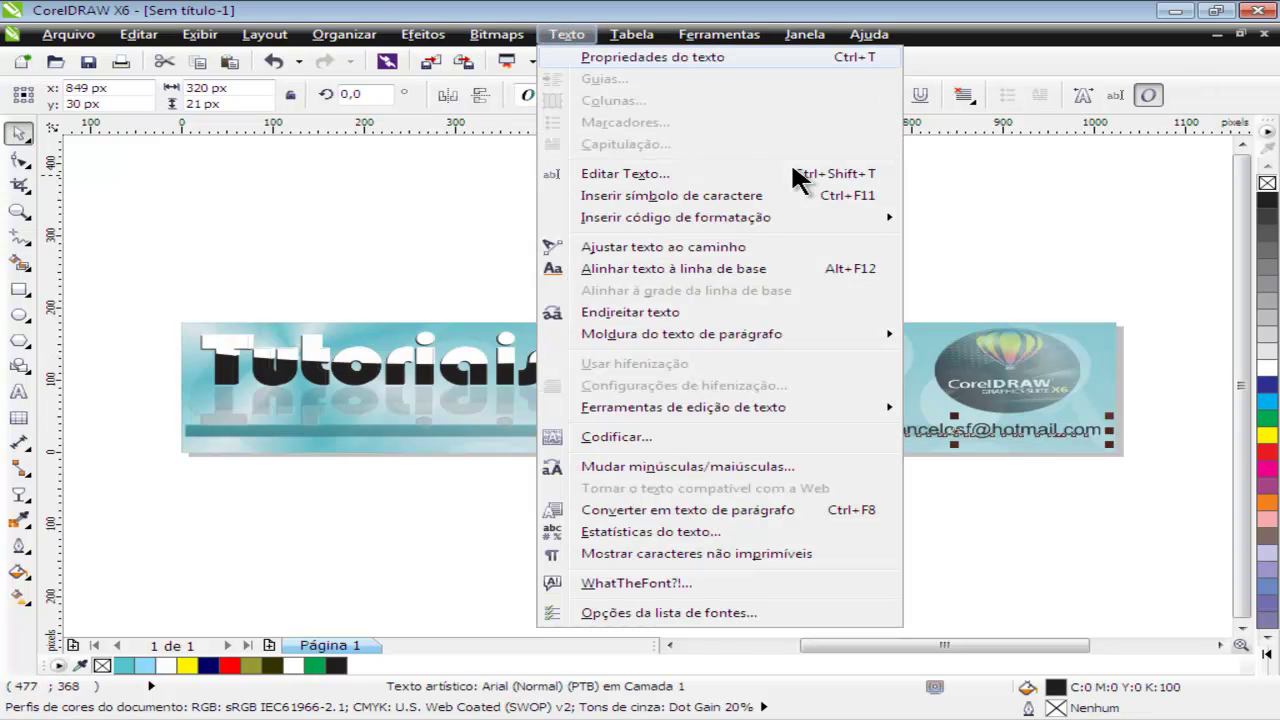
pyautogui.click(663, 247)
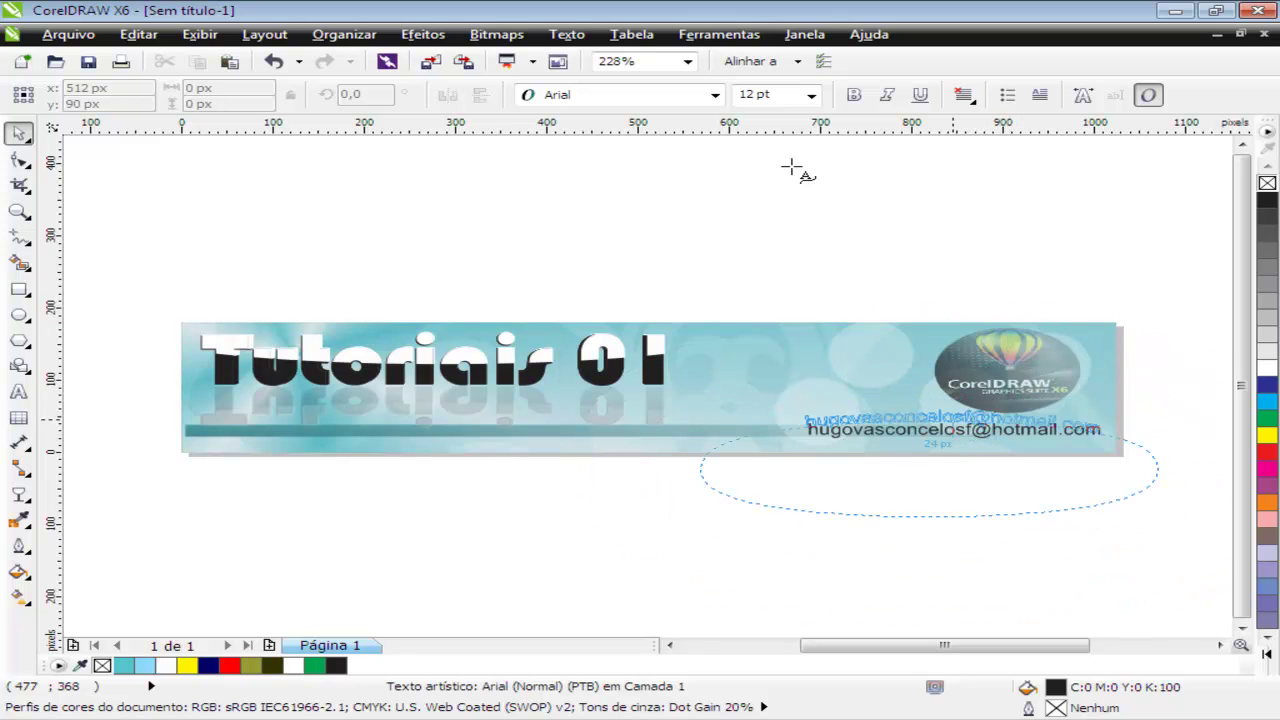
pyautogui.click(940, 440)
pyautogui.hotkey('ctrl', 'z')
pyautogui.press('Escape')
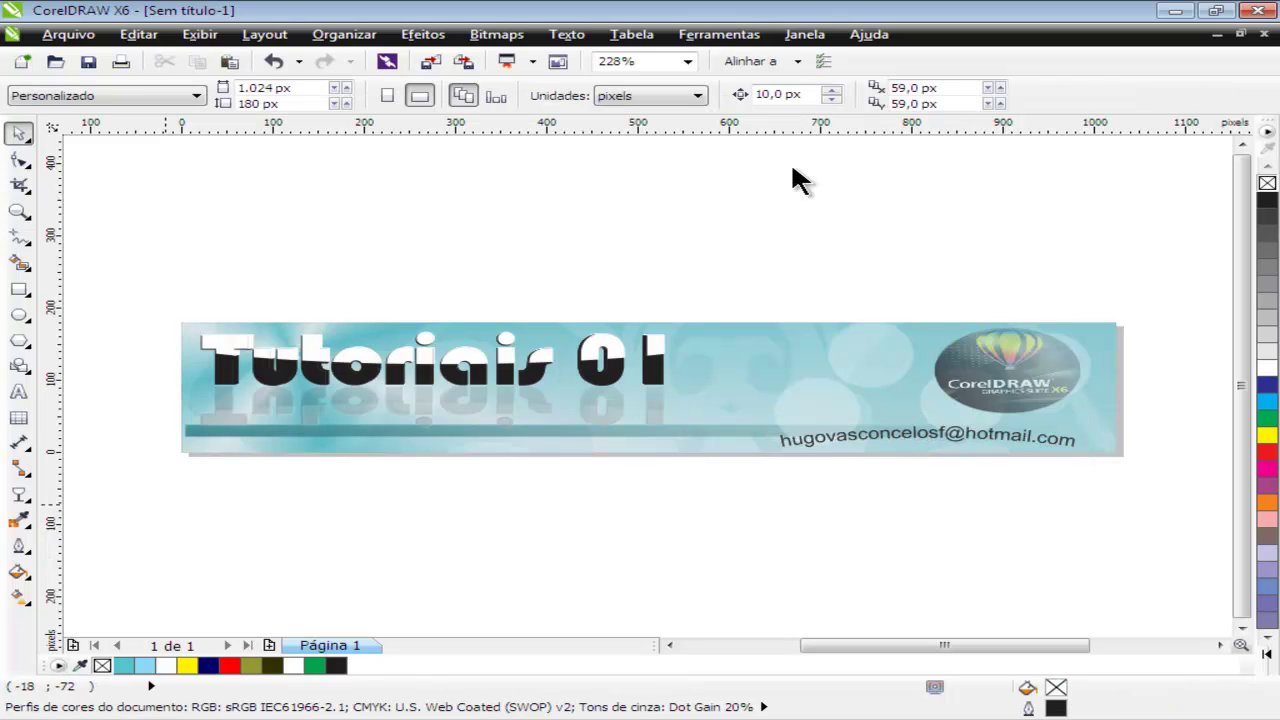
# Step: Undo the text fitting and delete the outline-free ellipse beneath the e-mail text
pyautogui.hotkey('ctrl', 'z')
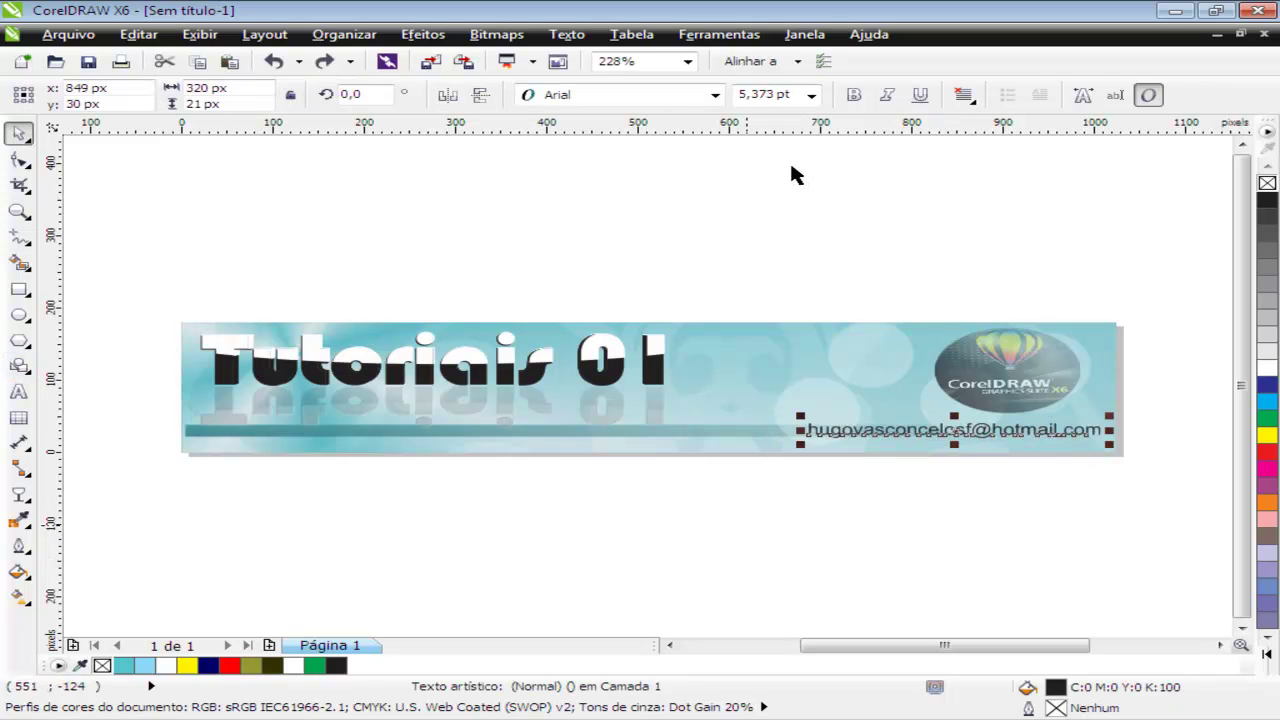
pyautogui.press('Escape')
pyautogui.press('Tab')
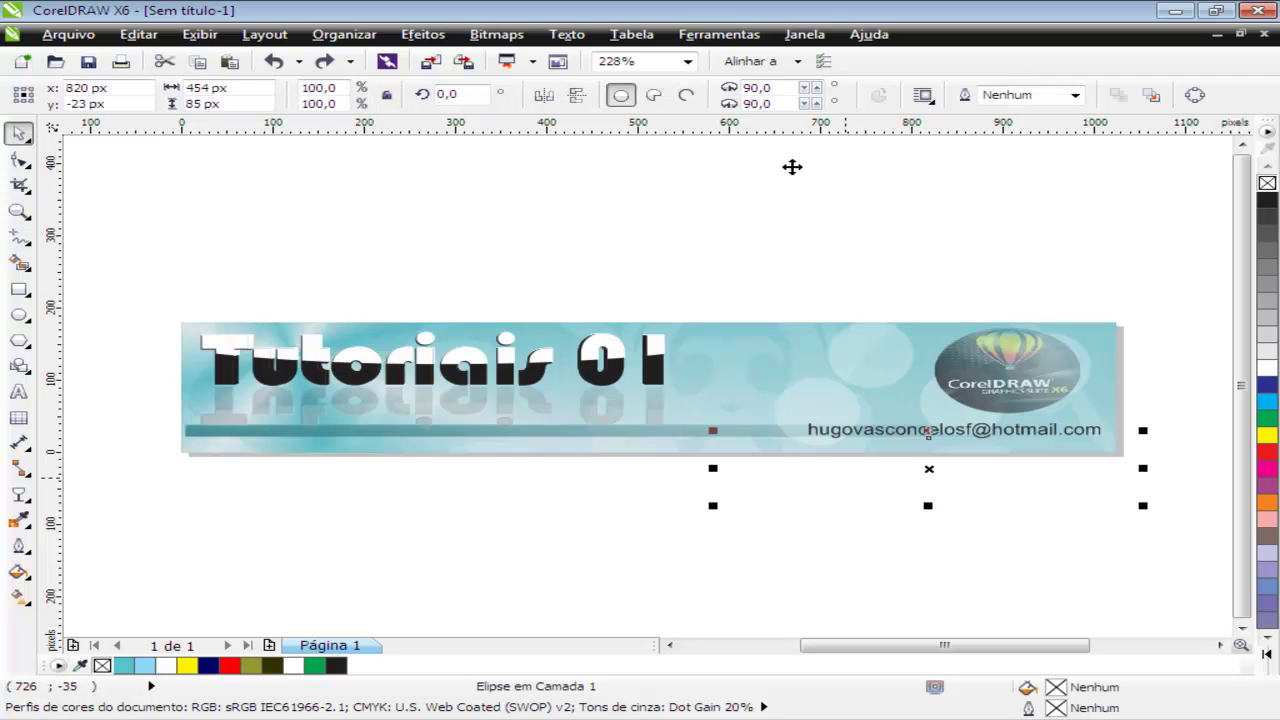
pyautogui.click(792, 167)
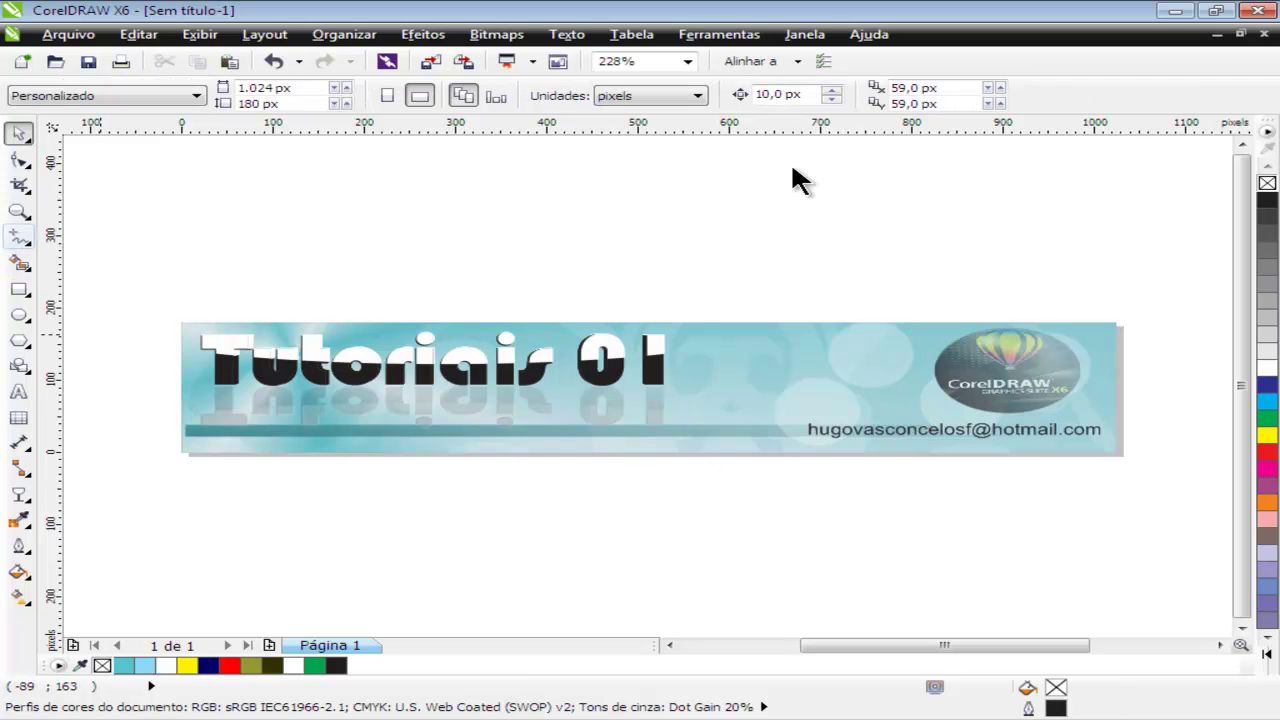
# Step: Draw a wavy Bézier curve about 529 × 82 px below the banner
pyautogui.click(26, 241)
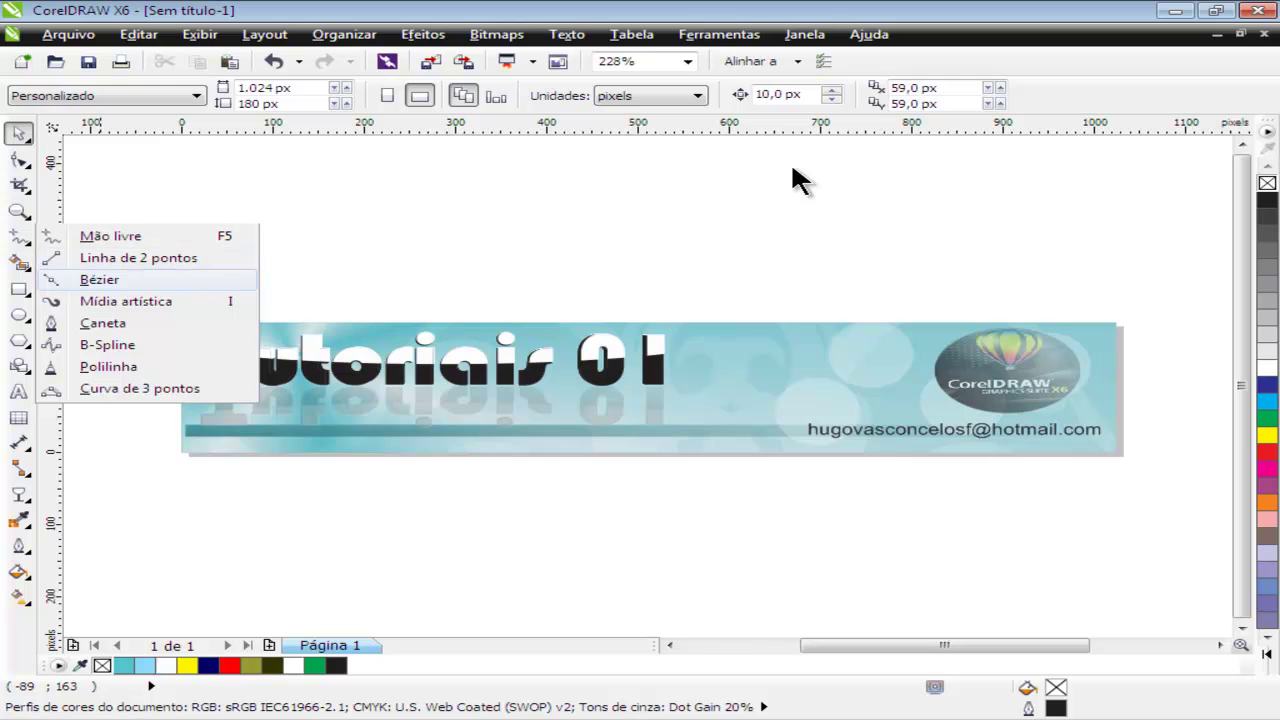
pyautogui.press('Return')
pyautogui.moveTo(770, 522)
pyautogui.mouseDown()
pyautogui.moveTo(884, 497)
pyautogui.moveTo(908, 477)
pyautogui.moveTo(1031, 517)
pyautogui.moveTo(1084, 556)
pyautogui.moveTo(1149, 466)
pyautogui.mouseUp()
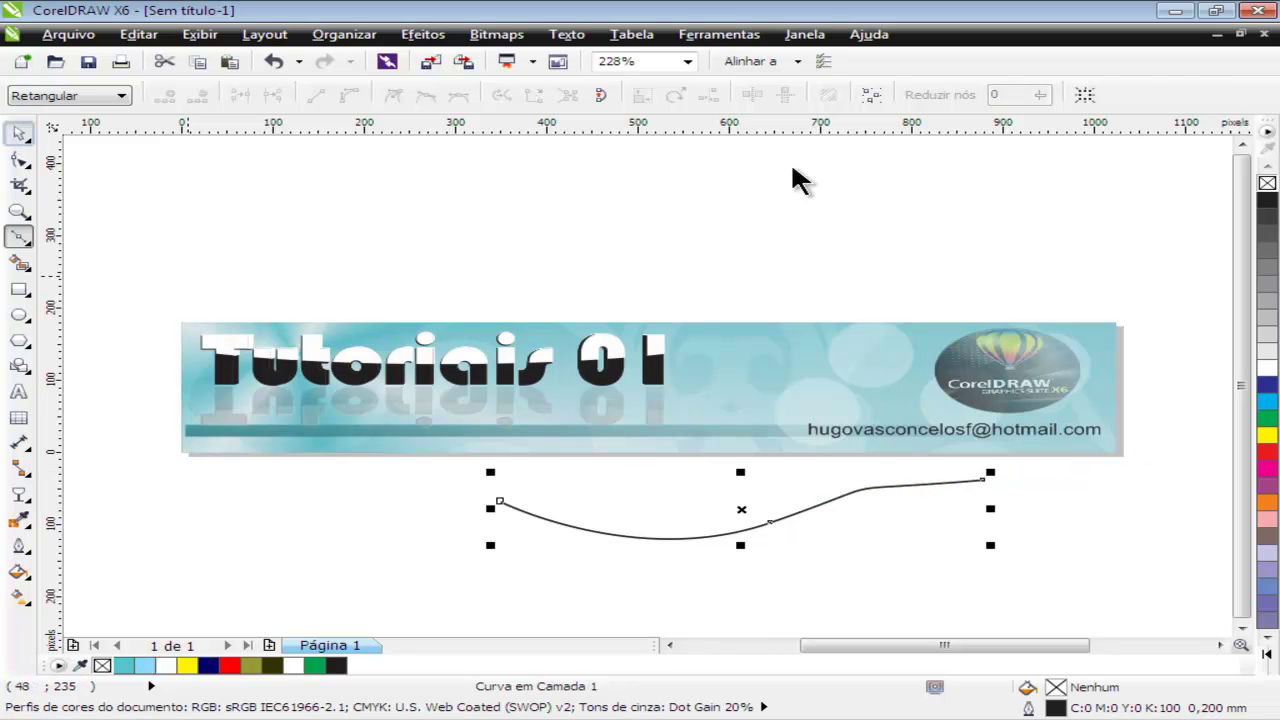
pyautogui.press('space')
# Step: Fit the e-mail text to the right-hand part of the wavy curve
pyautogui.press('Tab')
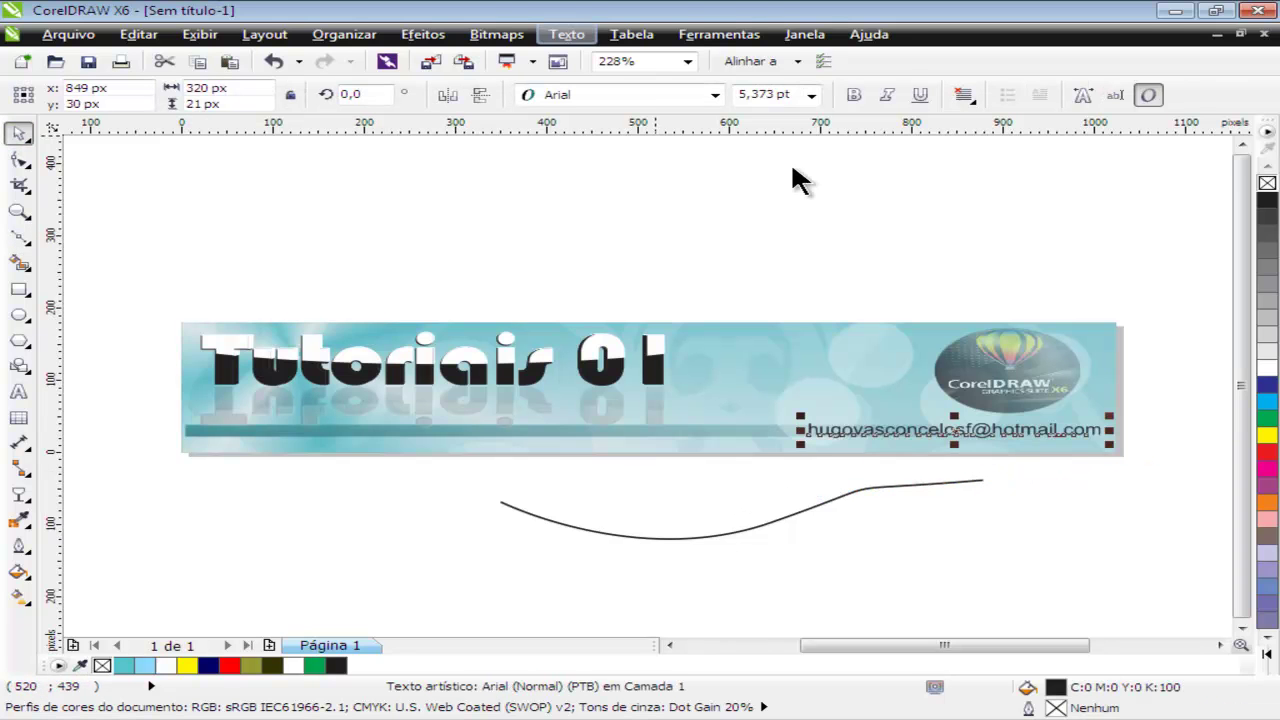
pyautogui.click(567, 35)
pyautogui.click(650, 247)
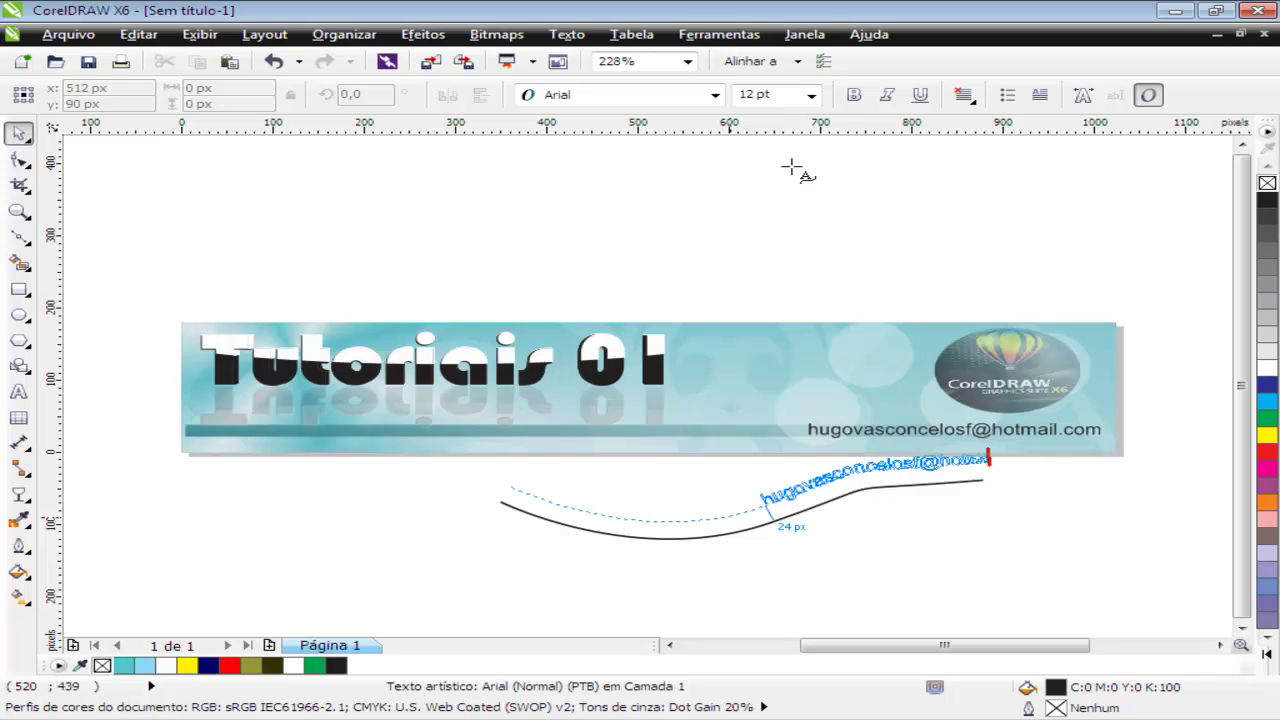
pyautogui.click(790, 168)
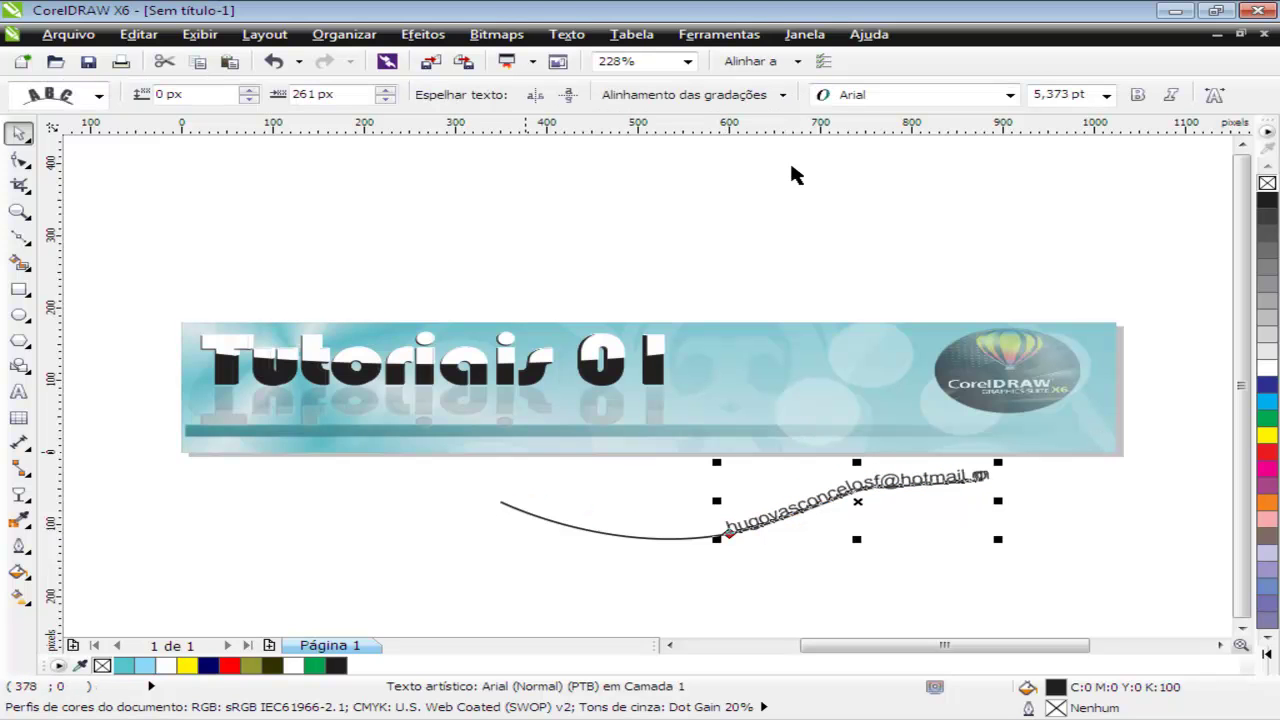
# Step: Undo fitting the text to the wavy curve and delete the curve
pyautogui.hotkey('ctrl', 'z')
pyautogui.click(755, 531)
pyautogui.click(749, 528)
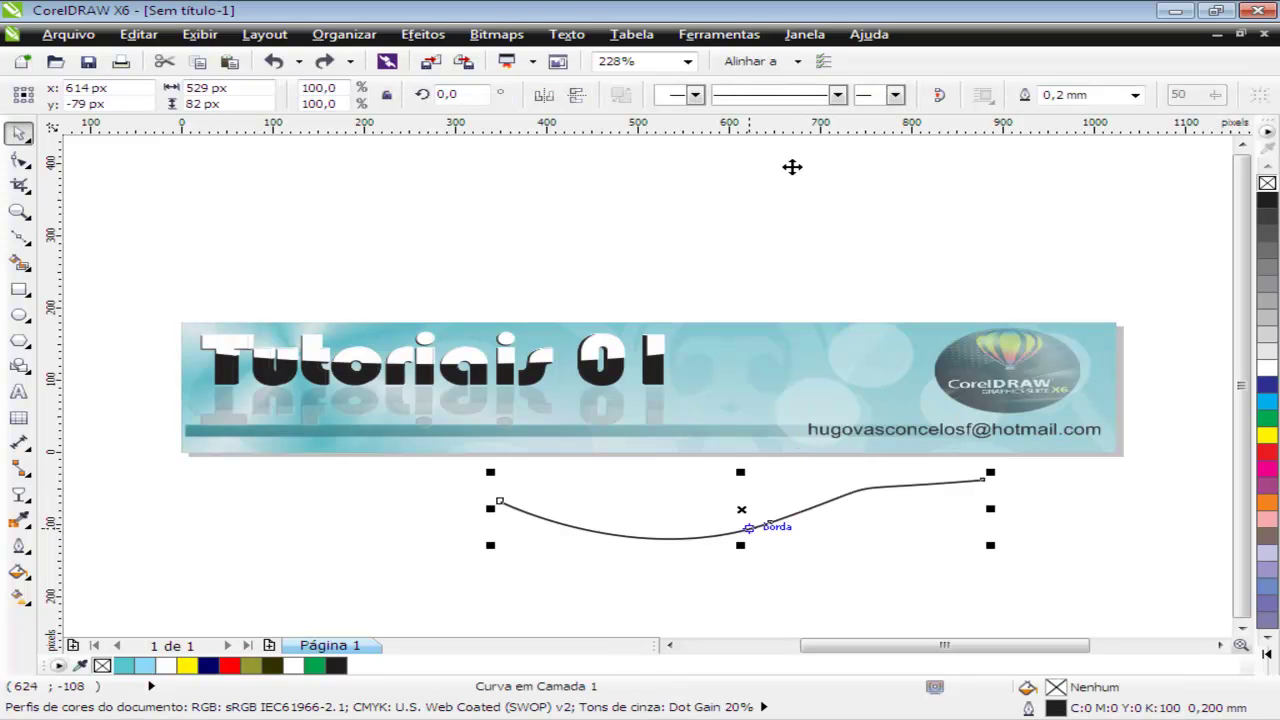
pyautogui.press('Delete')
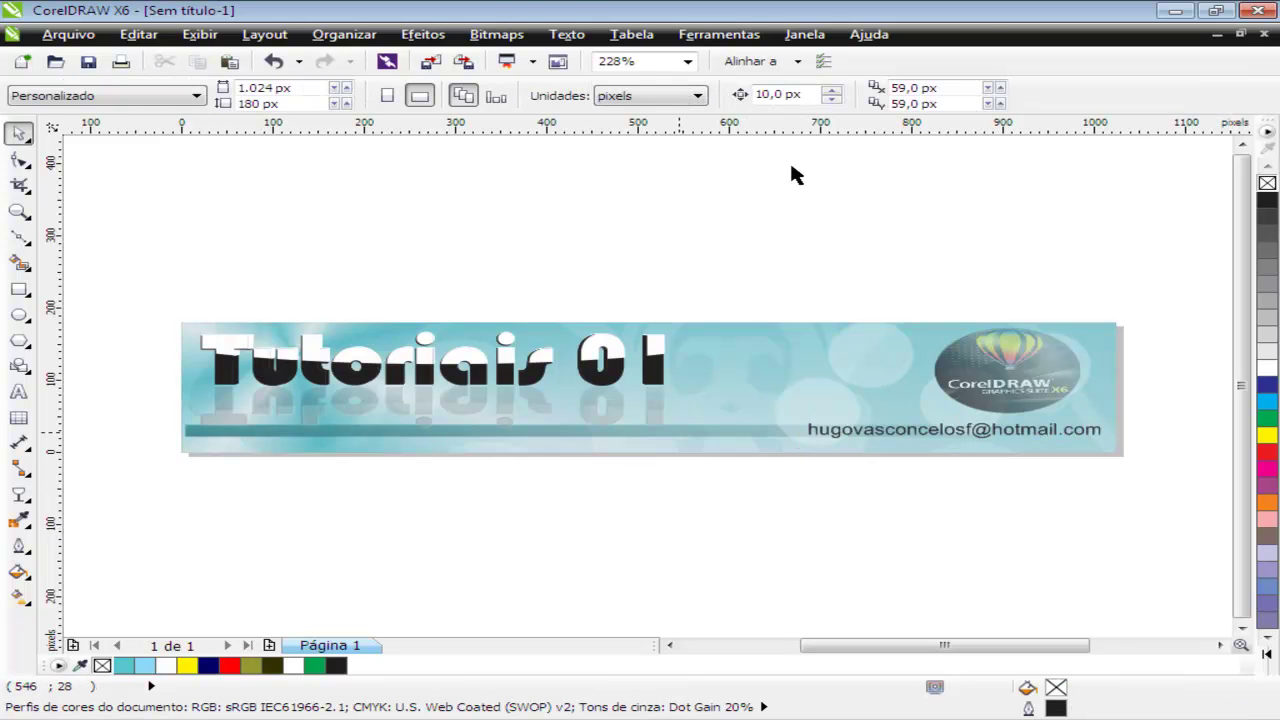